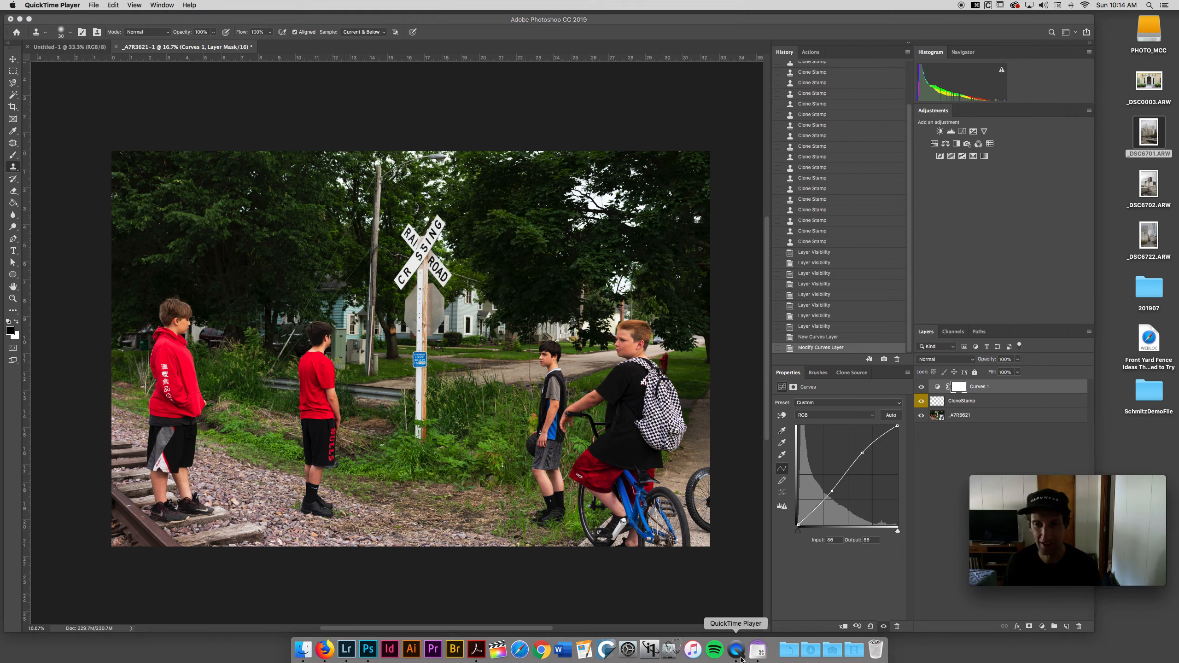
pyautogui.click(758, 650)
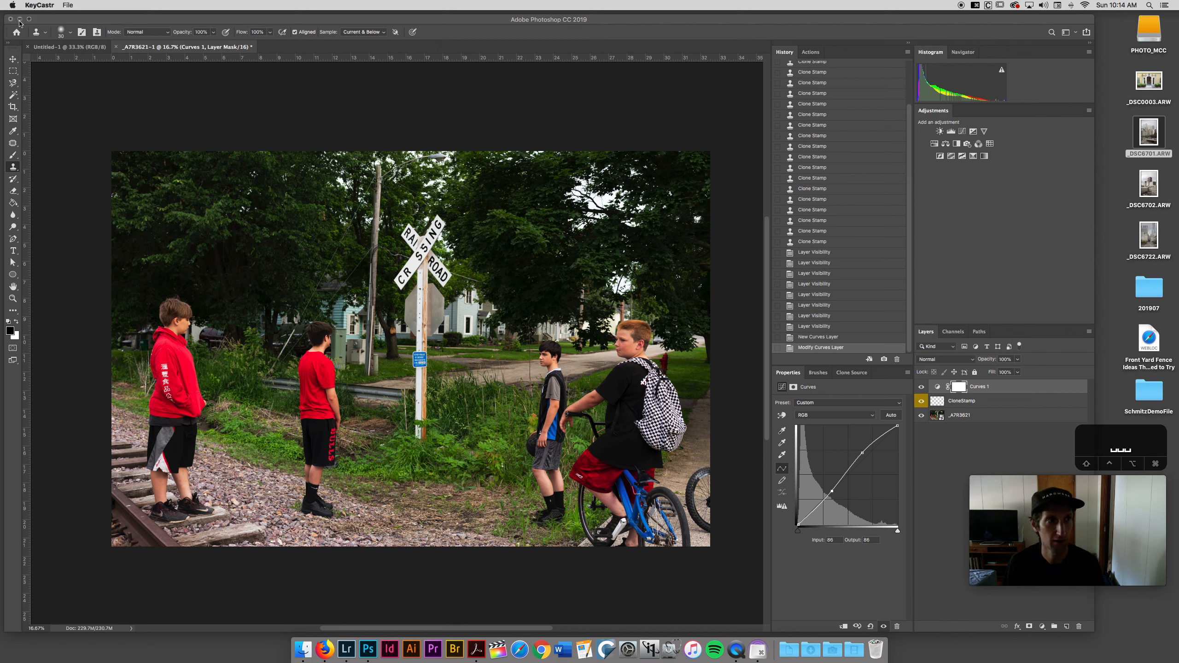
pyautogui.click(76, 19)
# Start a Save As of the railroad photo into PHOTO_MCC > 2019_DemoTutor > PHOTO > EDIT_PS > WIP.
pyautogui.click(84, 5)
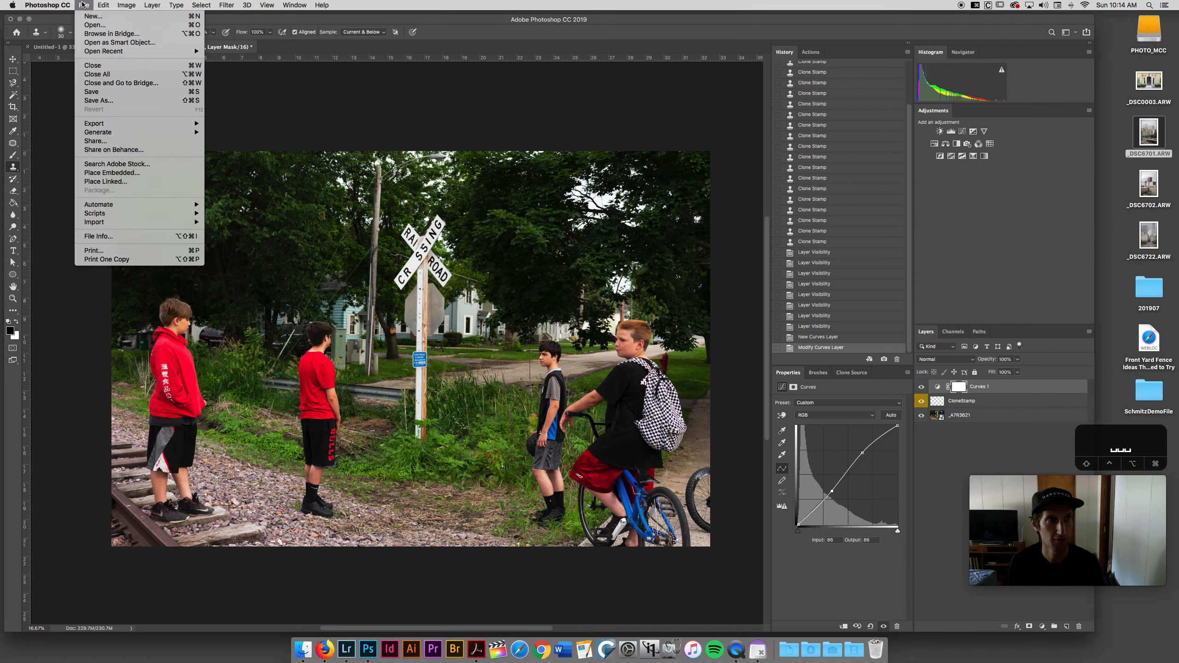
pyautogui.click(94, 101)
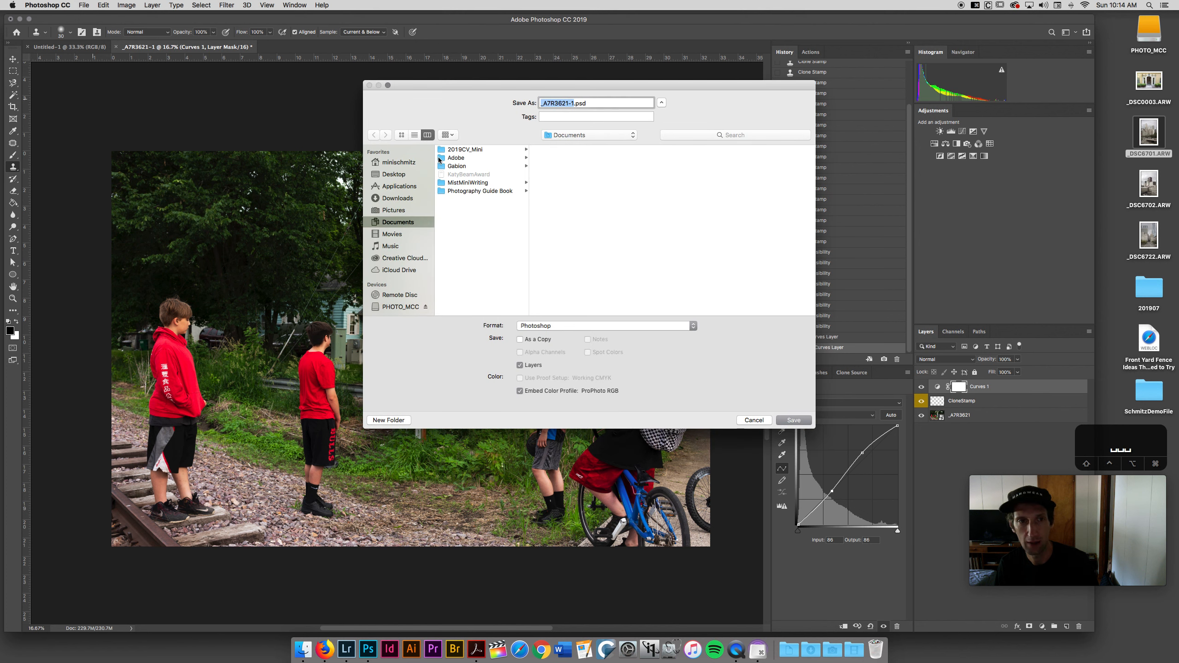
pyautogui.click(405, 308)
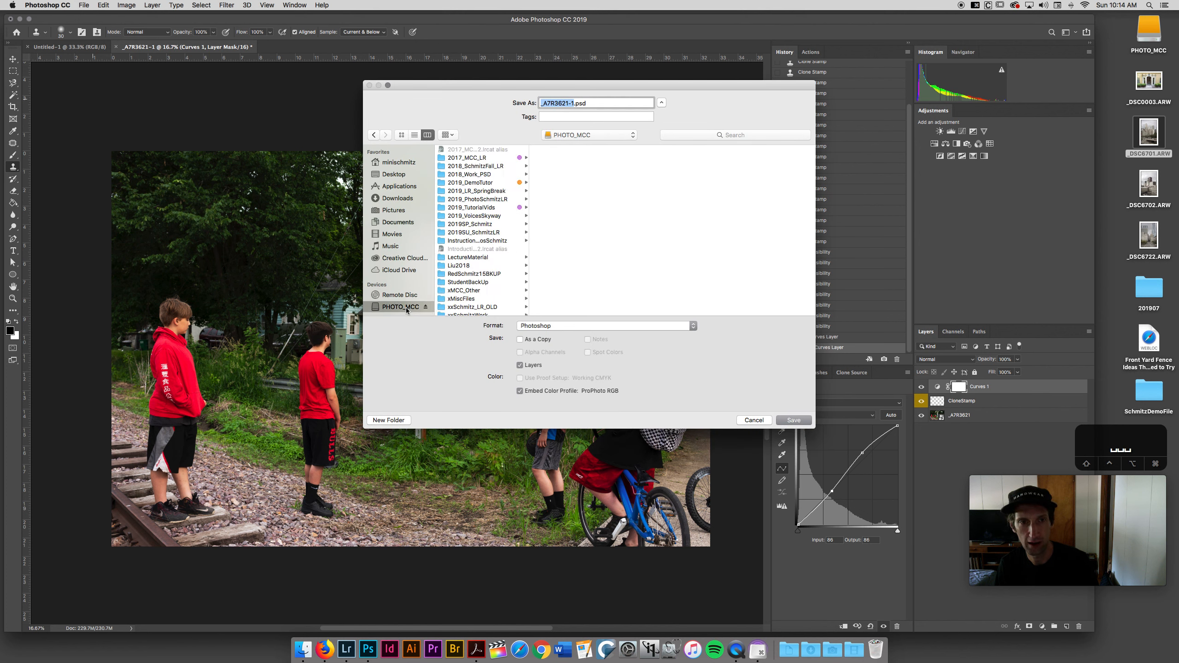
pyautogui.click(495, 184)
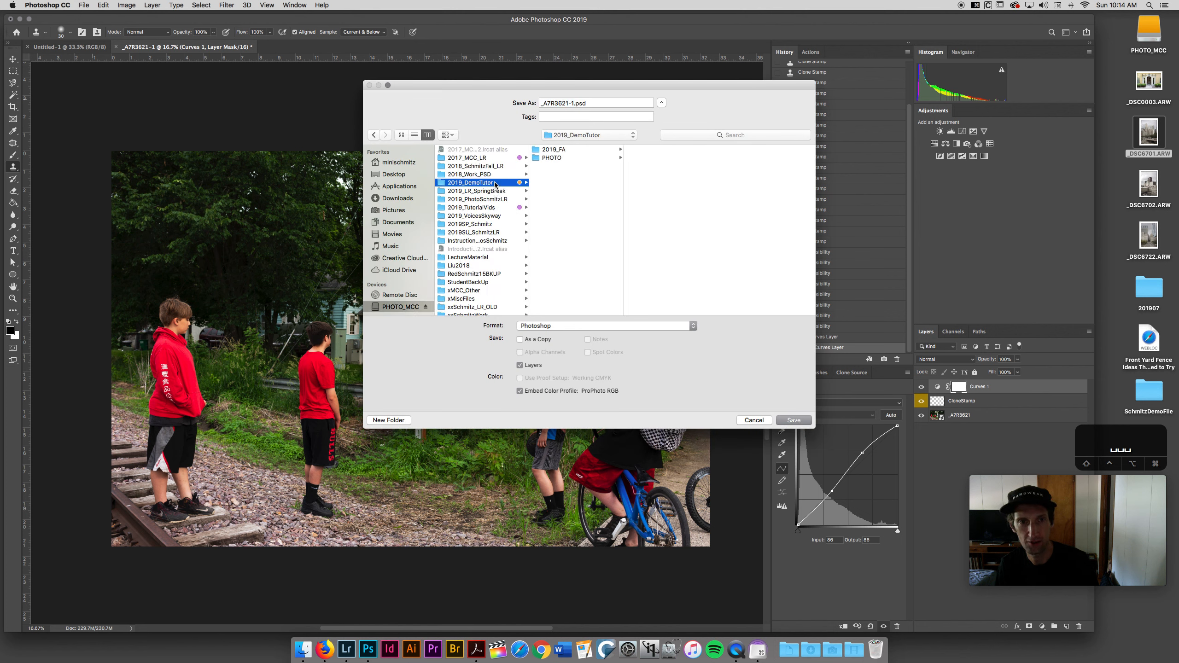
pyautogui.click(580, 159)
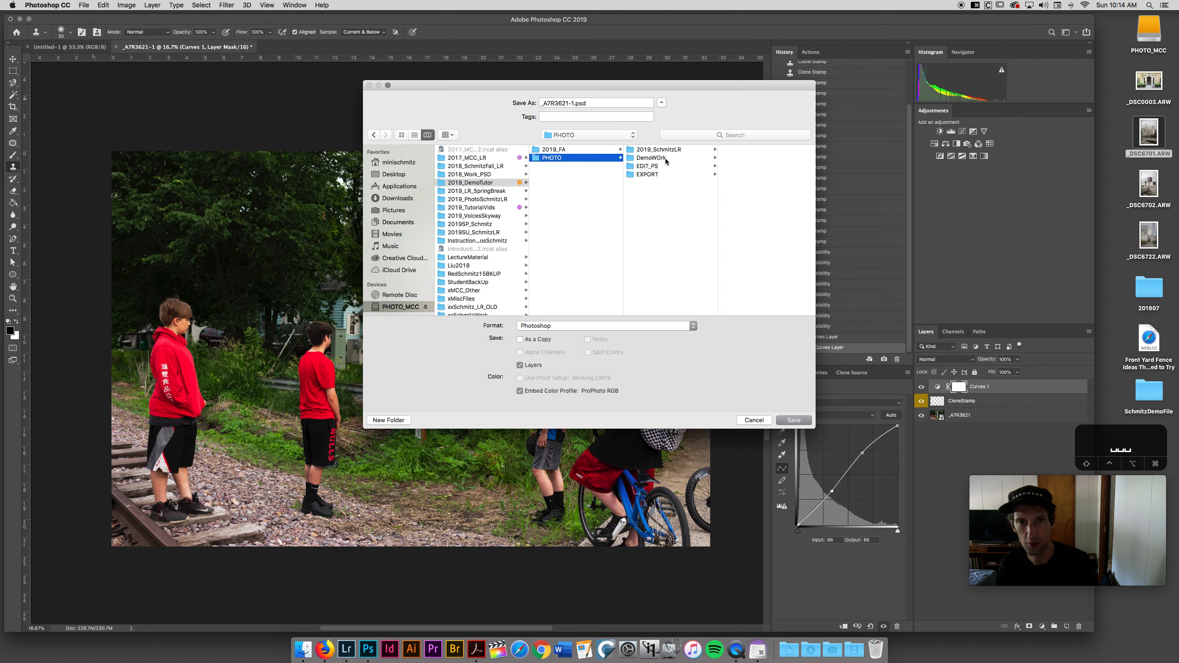
pyautogui.click(650, 167)
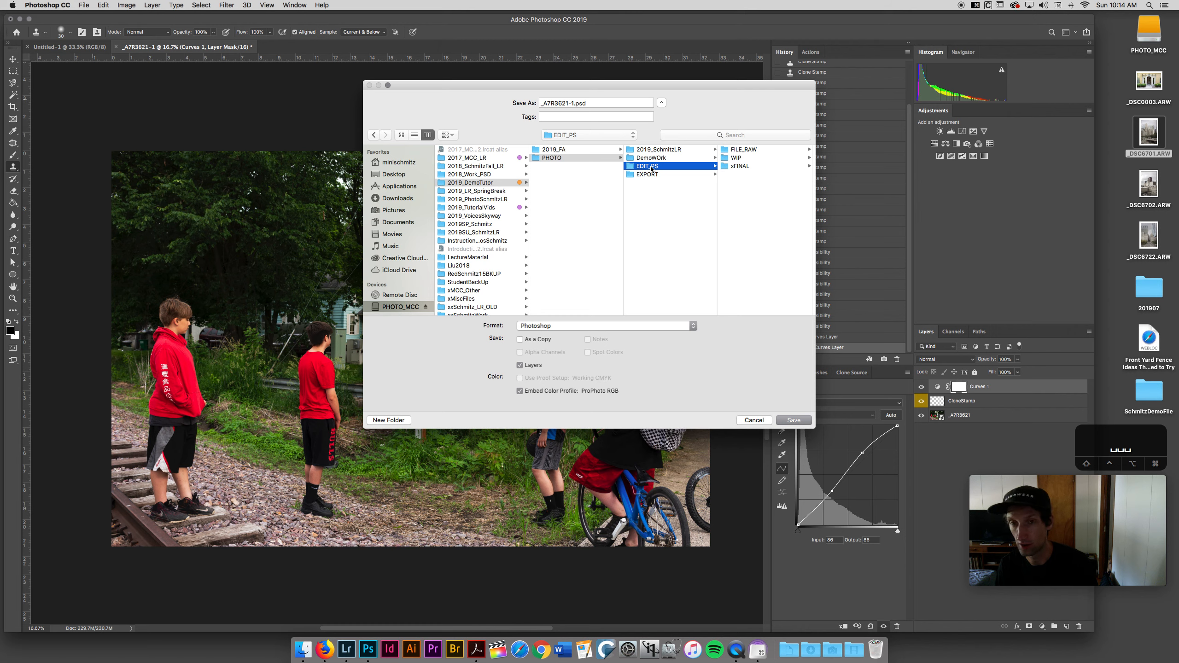
pyautogui.click(763, 158)
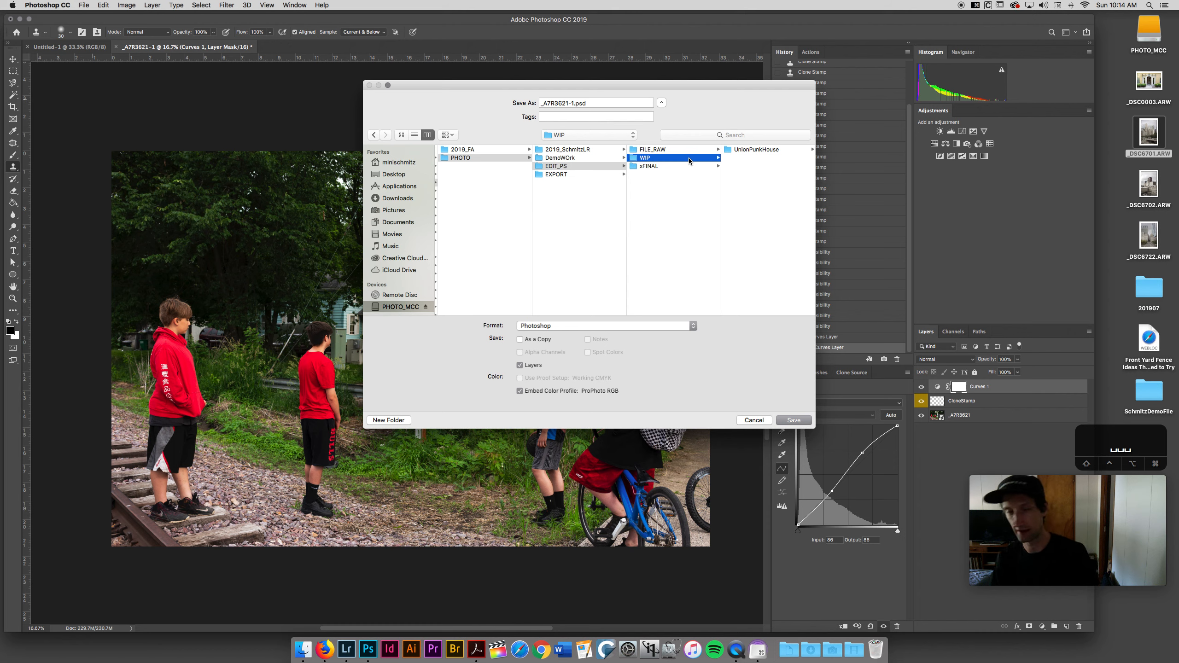
# Create a new folder named M_Railroad inside the WIP folder.
pyautogui.click(395, 423)
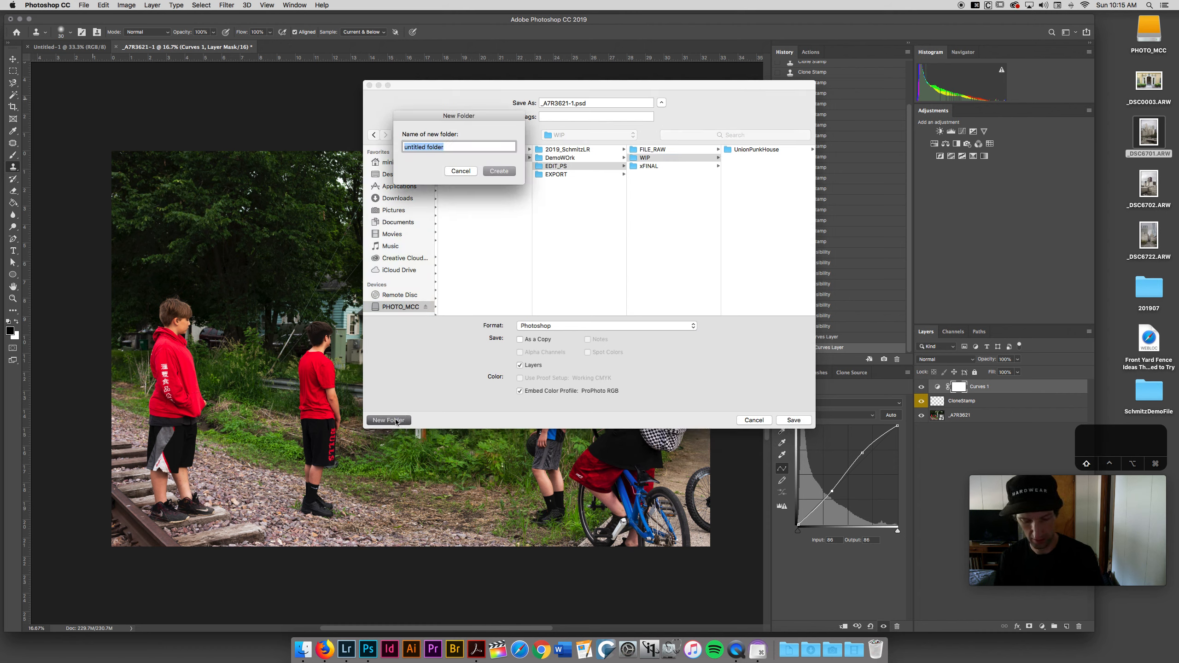
pyautogui.write('M_Rail')
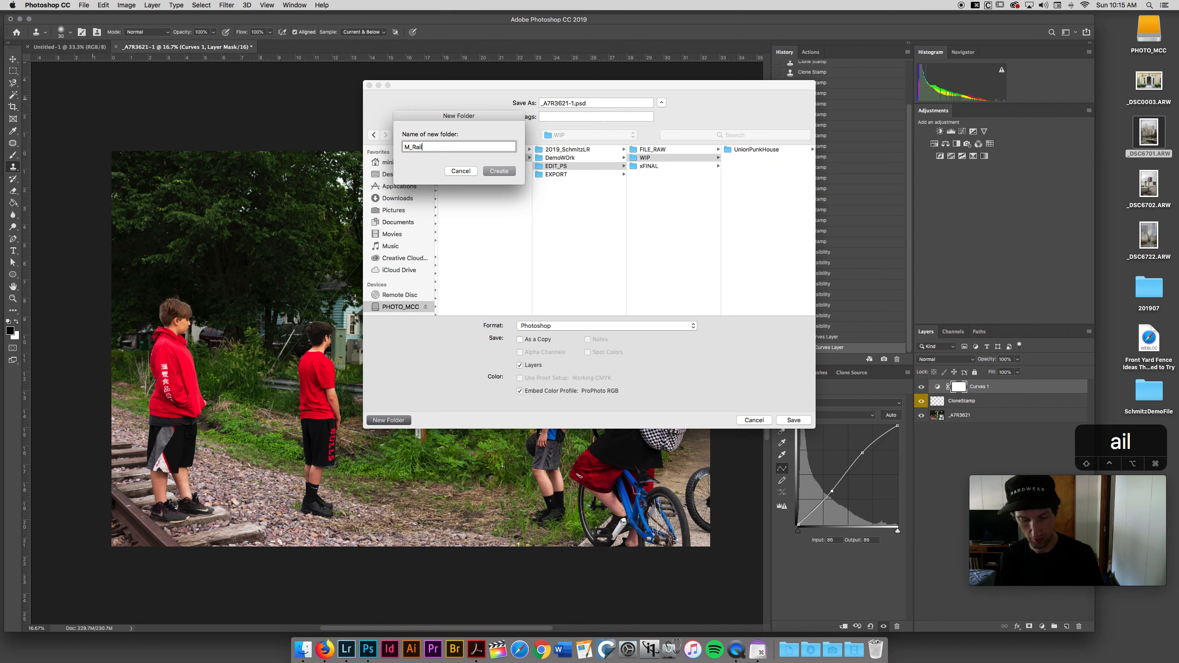
pyautogui.write('road')
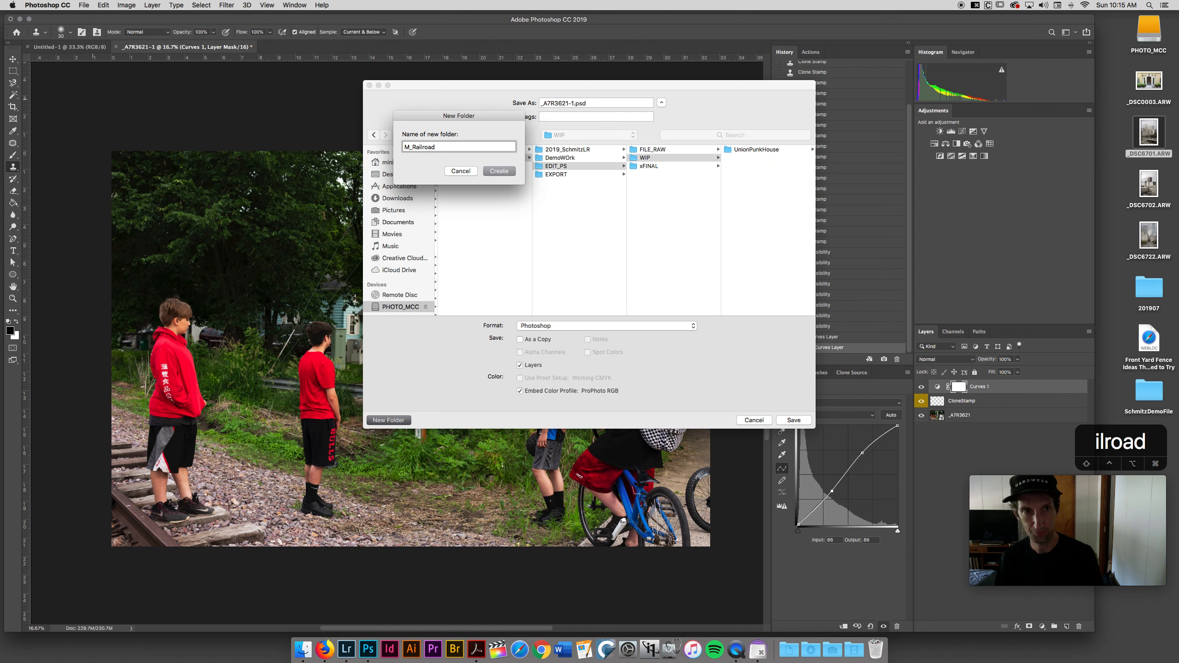
pyautogui.click(499, 171)
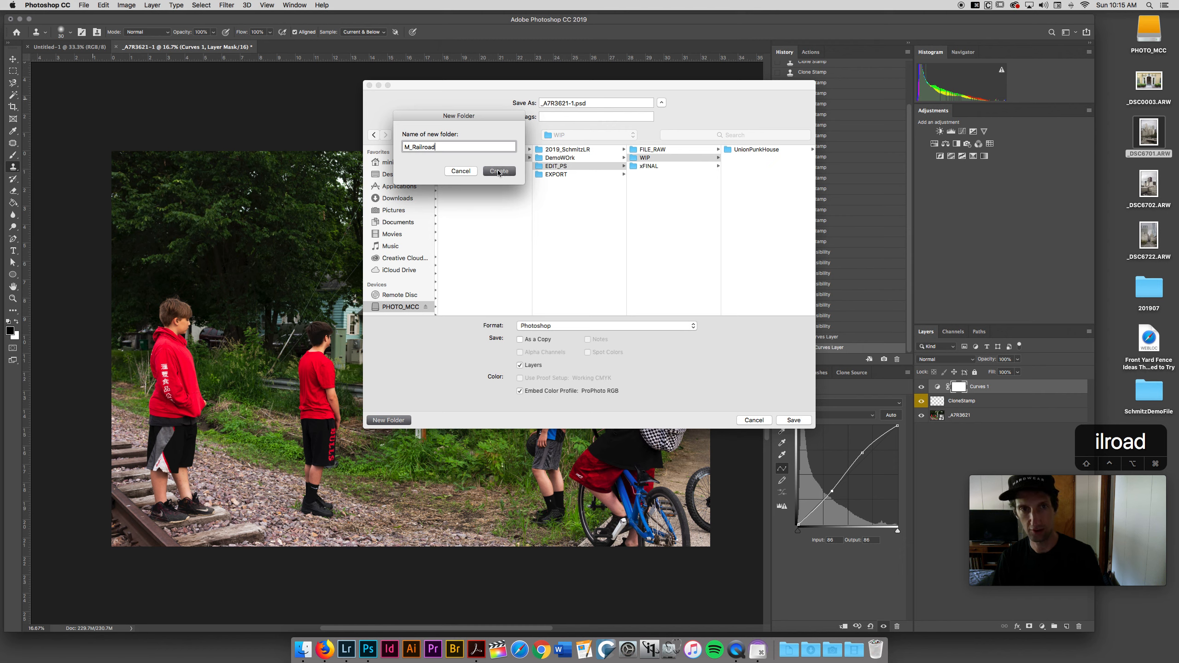
# Name the file BoysRailroadCrossWIP_A7R3621-1.psd and save it with its layers in the M_Railroad folder.
pyautogui.click(541, 104)
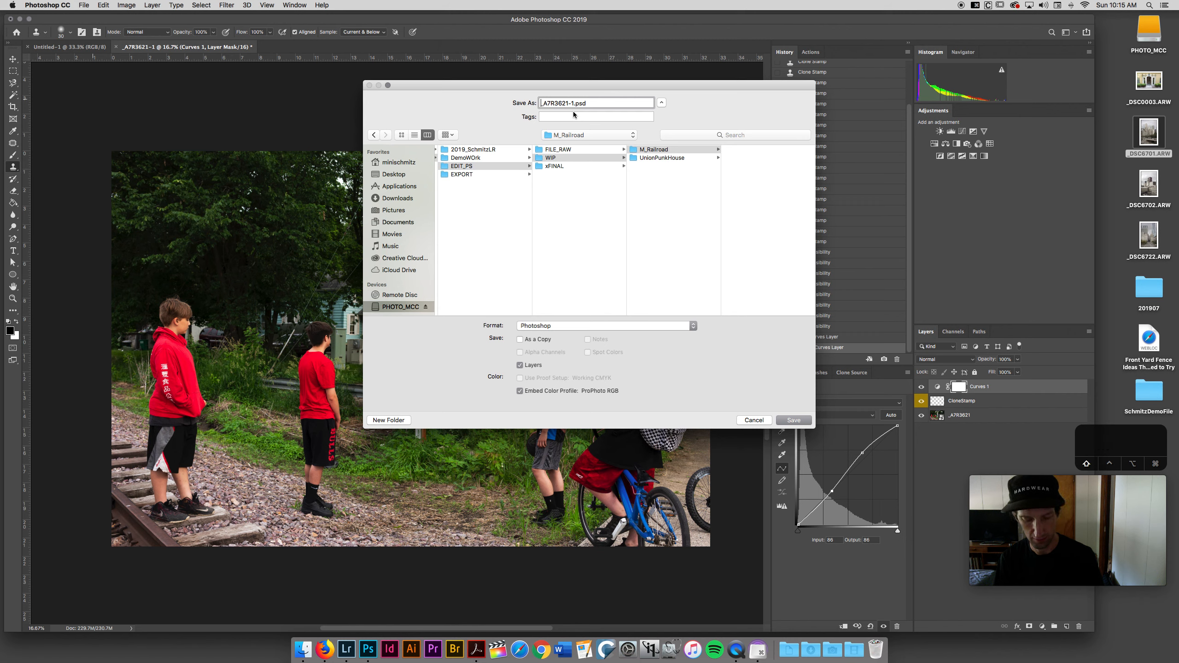
pyautogui.write('Boa')
pyautogui.press('BackSpace')
pyautogui.write('ysRailroadCross')
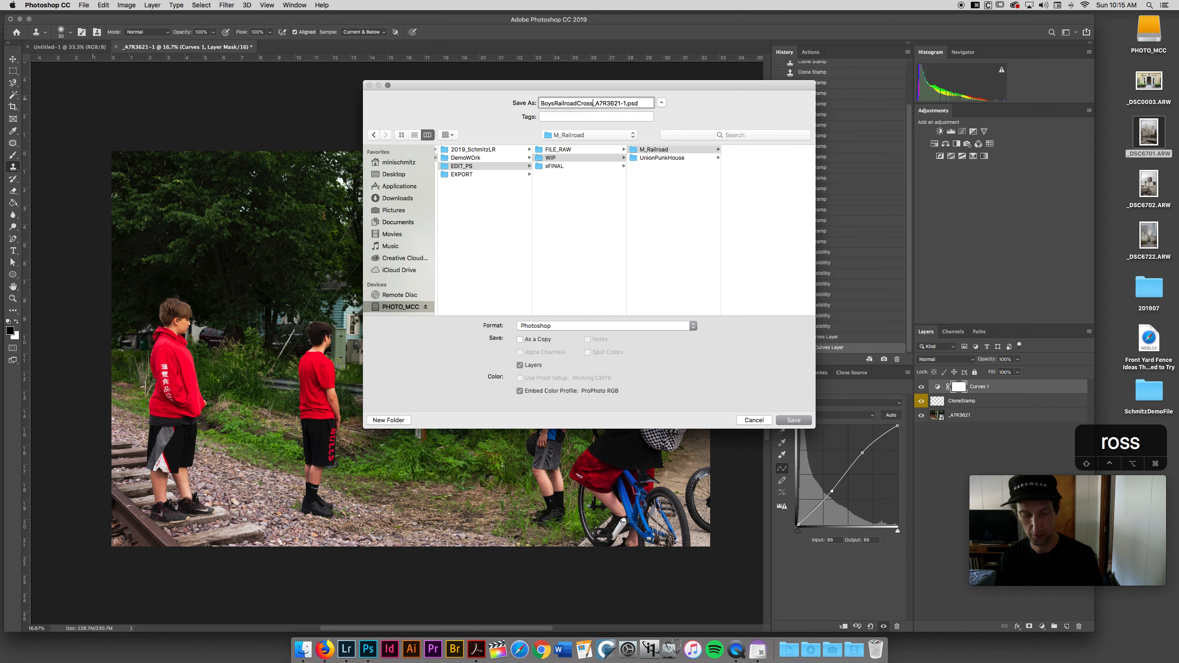
pyautogui.write('WIP')
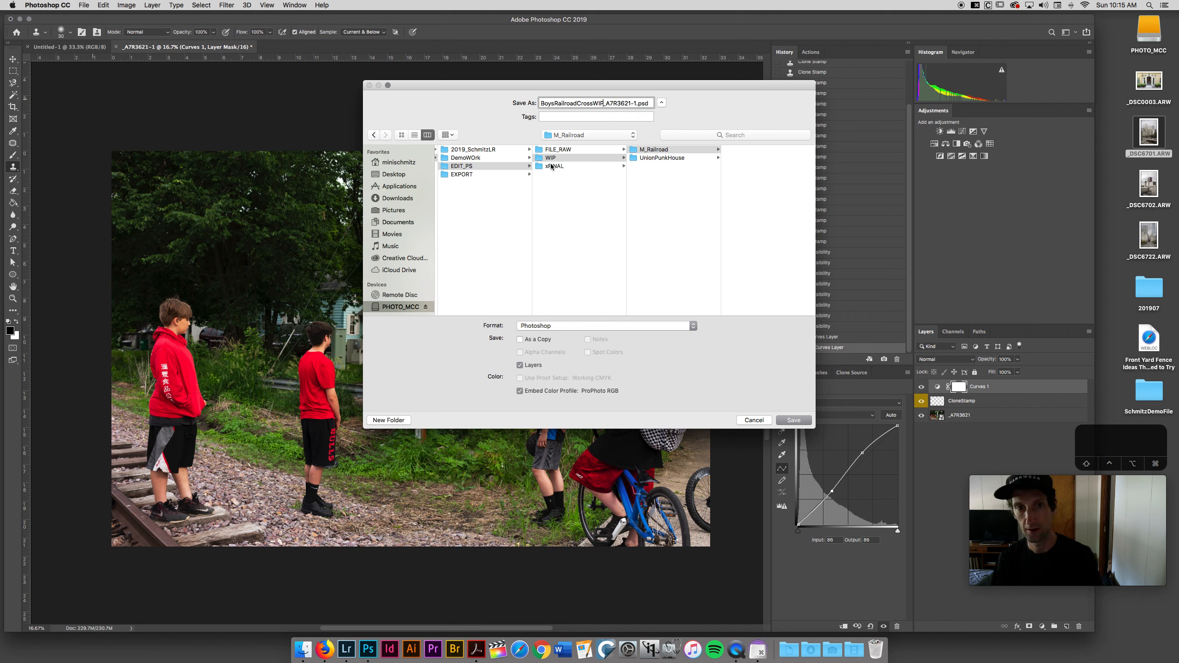
pyautogui.click(793, 420)
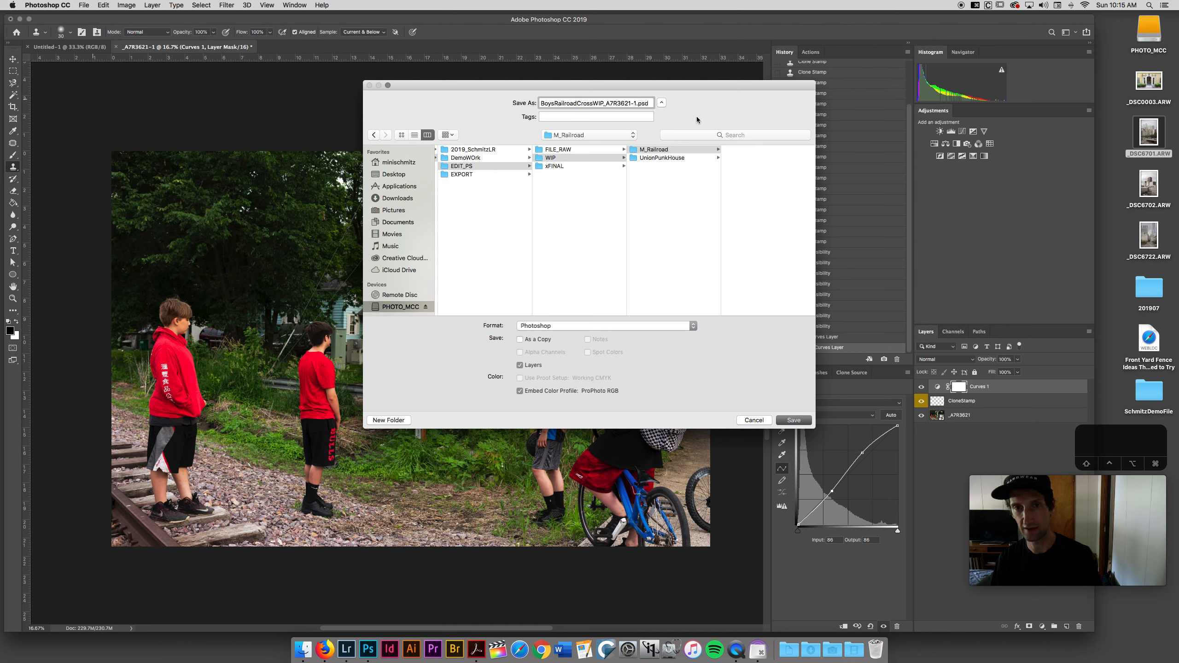
pyautogui.click(702, 284)
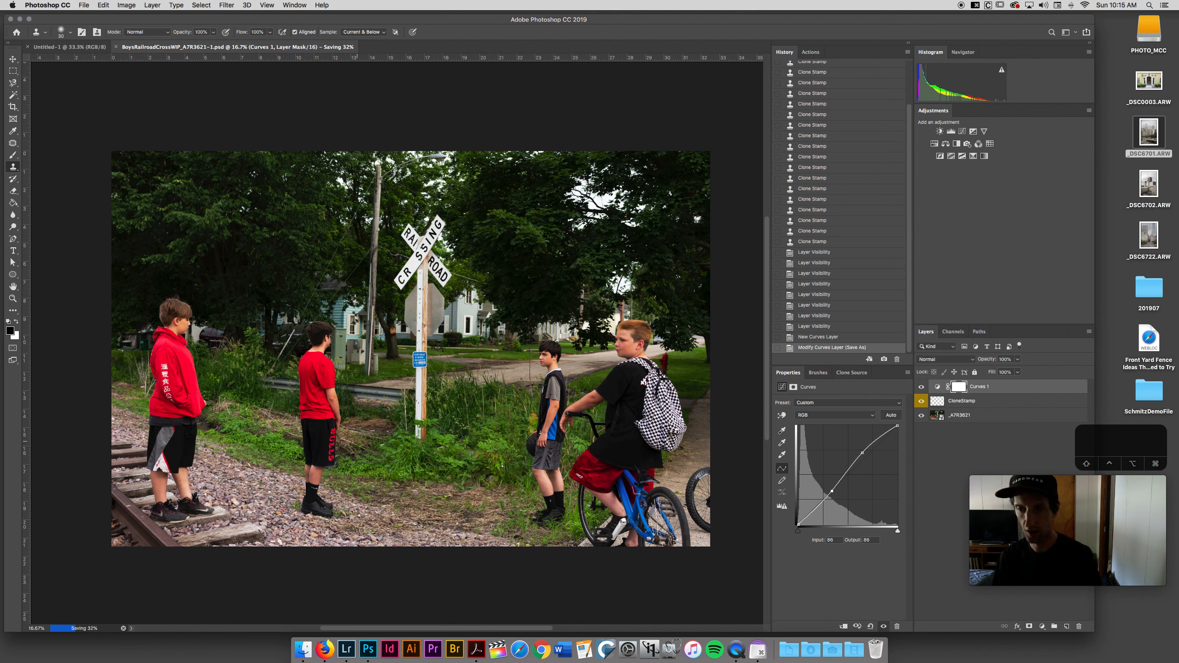
# Flatten the image so all layers merge into a single background.
pyautogui.click(127, 5)
pyautogui.moveTo(153, 4)
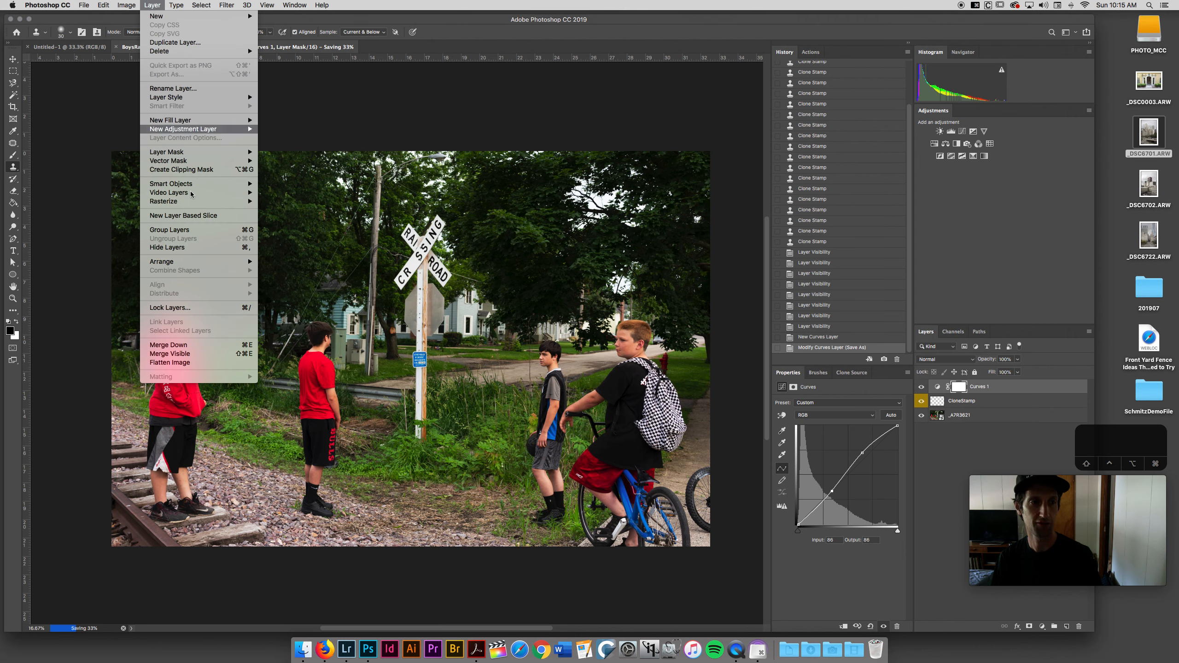
pyautogui.click(193, 363)
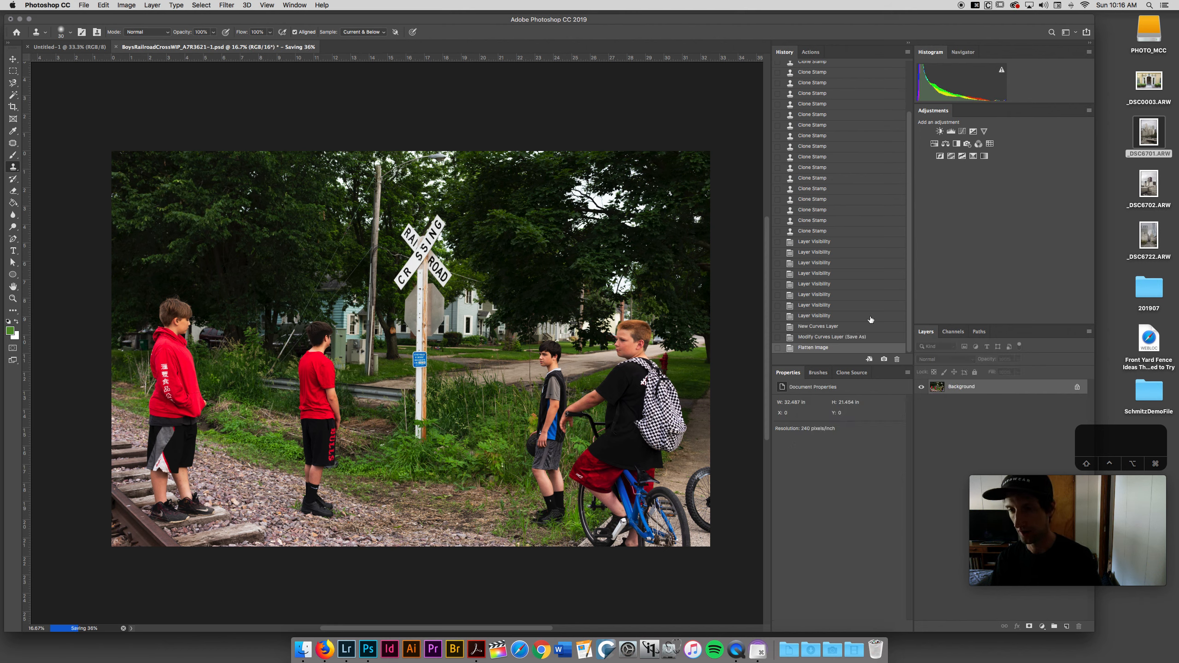
# Add a Curves adjustment layer, raising RGB highlights to about input 198, output 204 and lowering green midtones to about input 135, output 127.
pyautogui.click(962, 133)
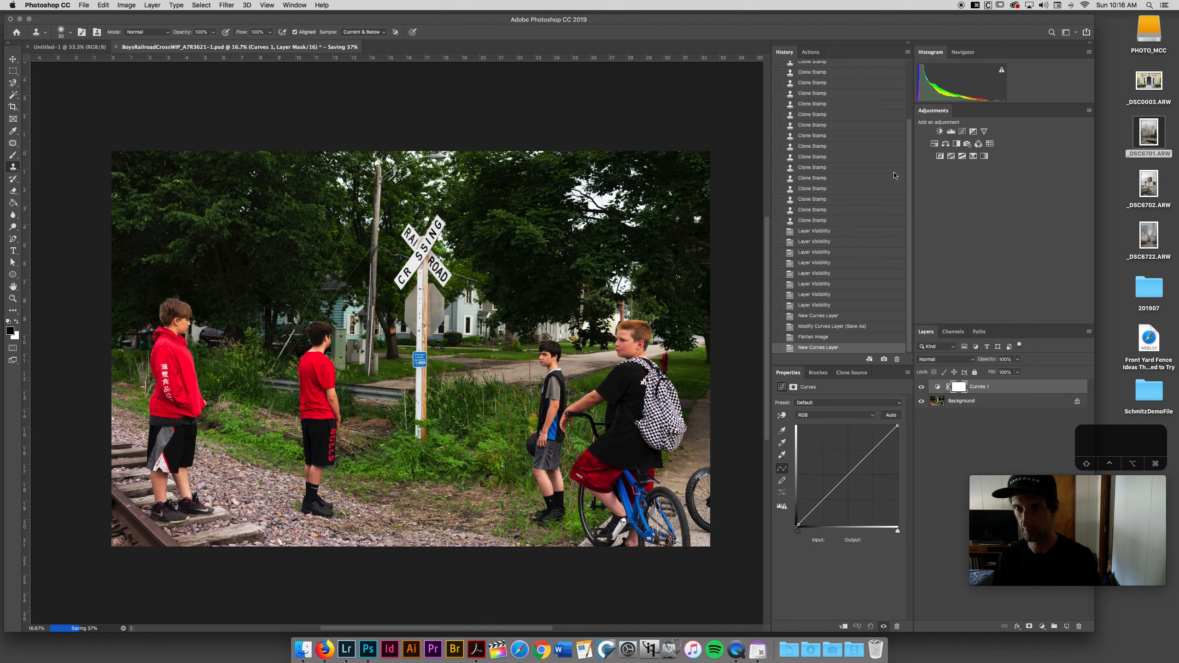
pyautogui.moveTo(874, 448); pyautogui.dragTo(874, 445)
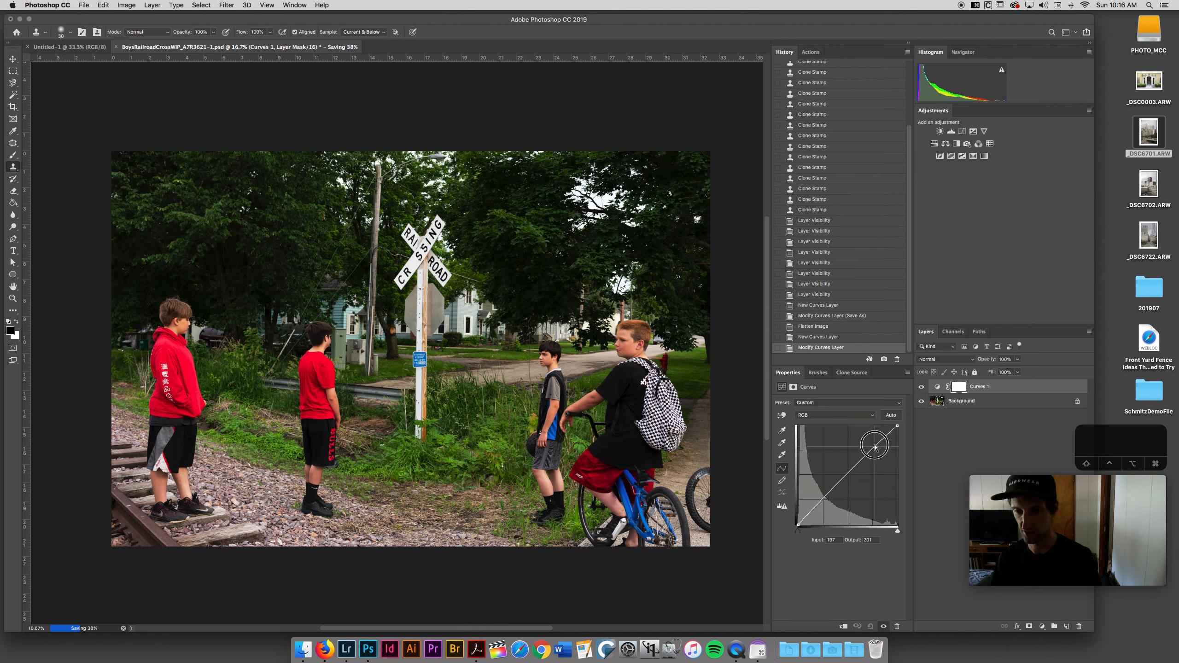
pyautogui.click(858, 424)
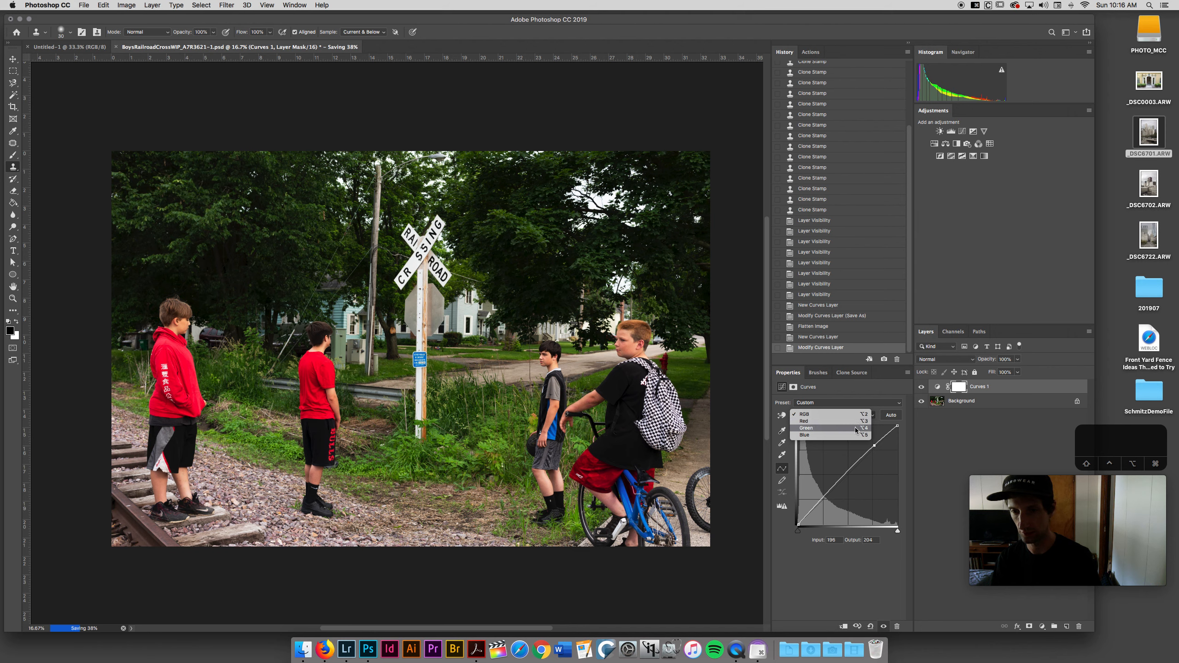
pyautogui.click(855, 429)
pyautogui.moveTo(850, 473); pyautogui.dragTo(850, 476)
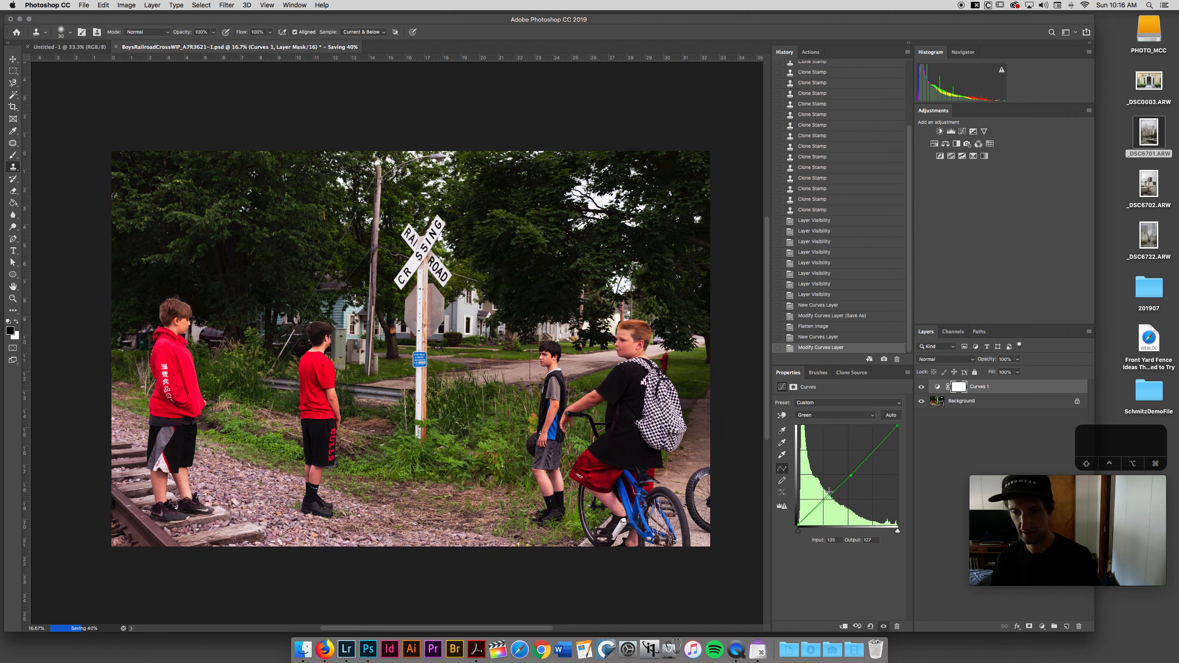
# Rename the new curves layer to Print Curves 1.
pyautogui.doubleClick(976, 387)
pyautogui.write('r')
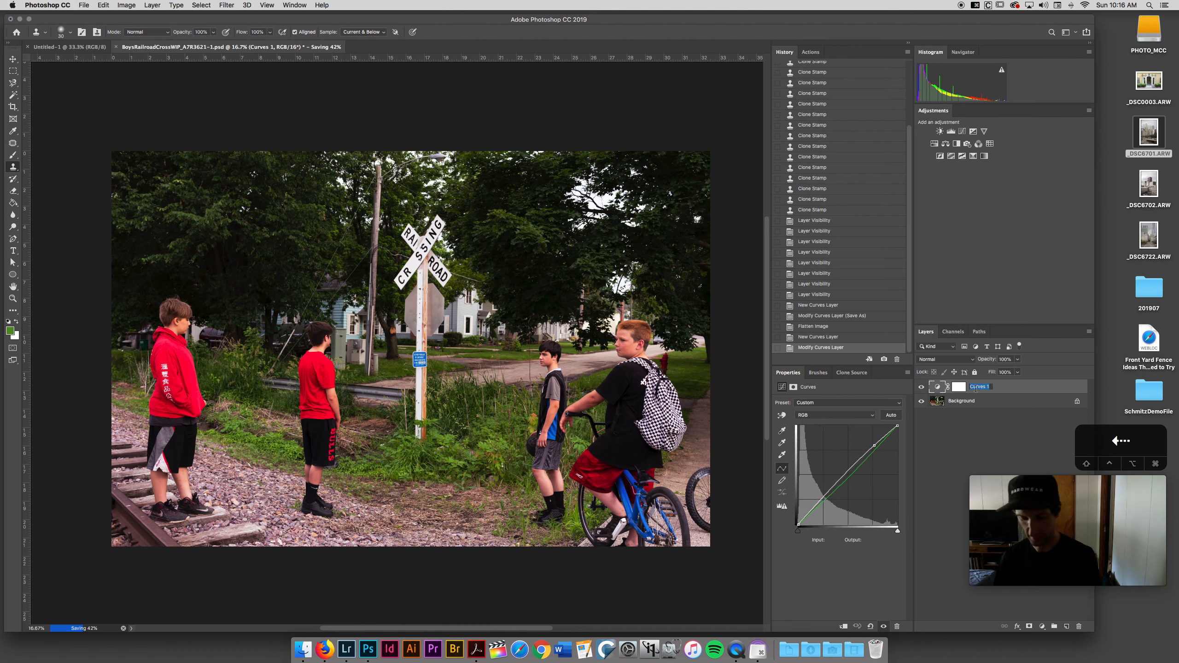
pyautogui.press('BackSpace')
pyautogui.write('Print')
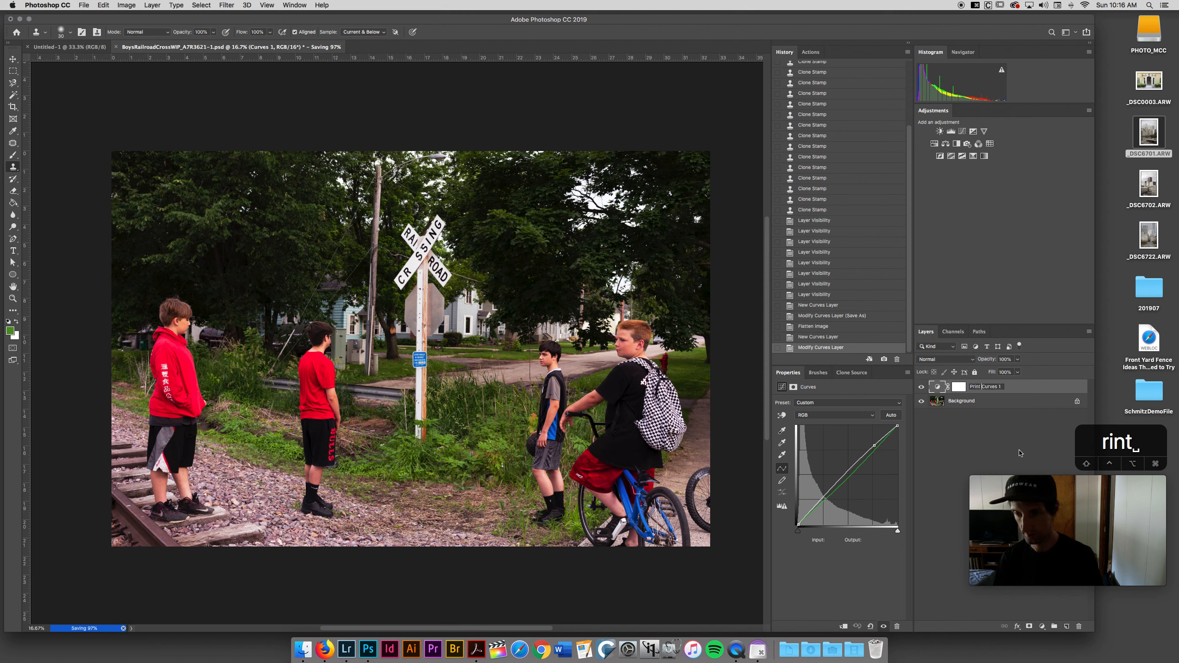
pyautogui.click(1000, 434)
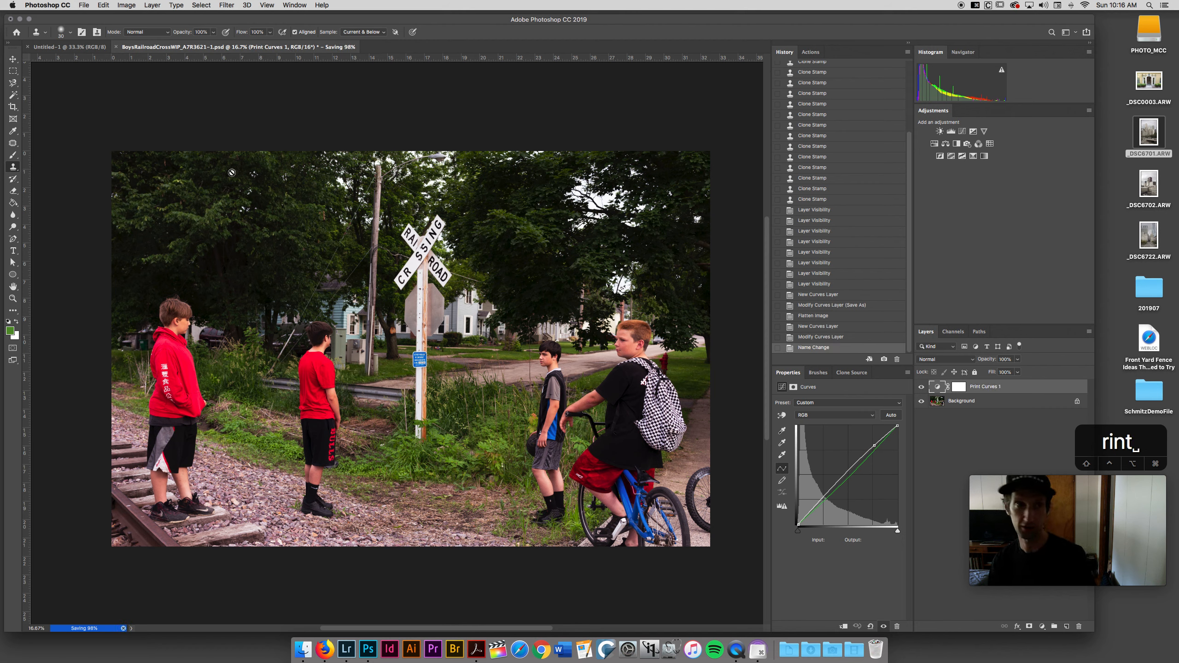
# Start a Save As of the flattened version and choose the xFINAL folder inside EDIT_PS as its destination.
pyautogui.click(84, 5)
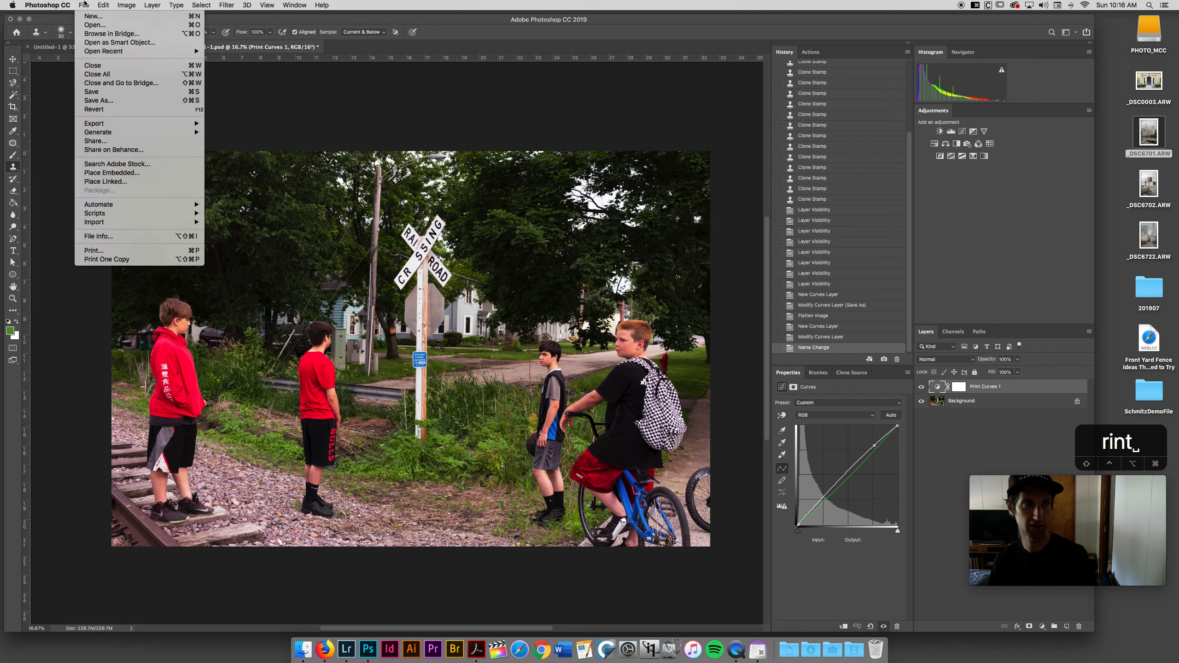
pyautogui.click(99, 101)
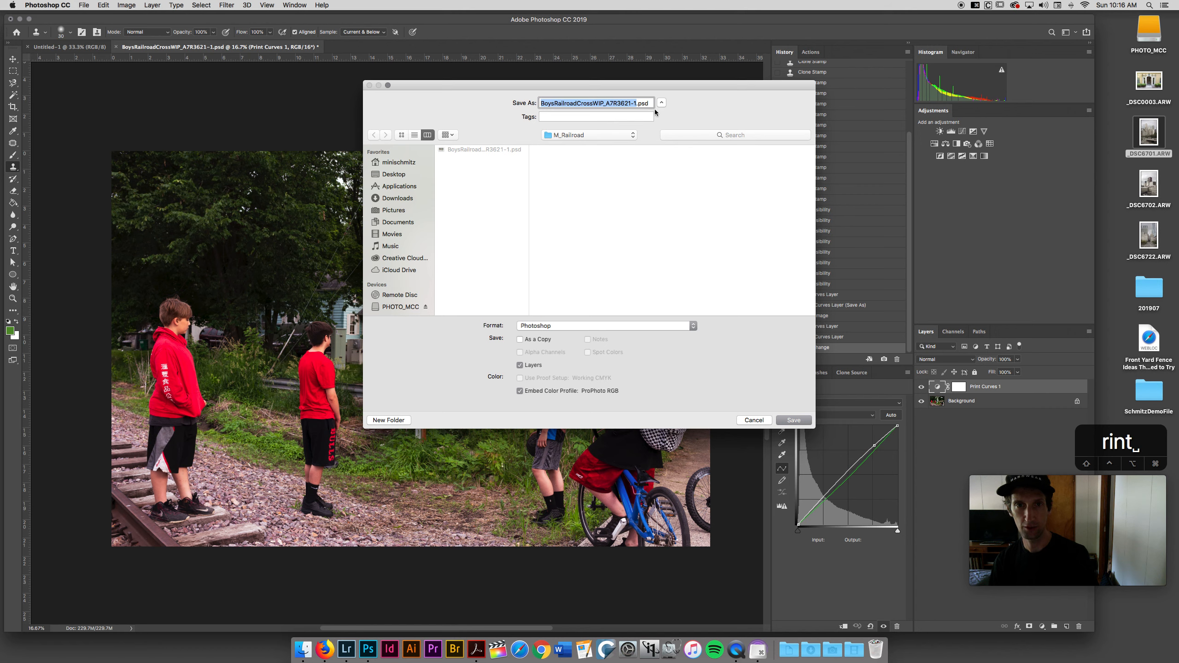
pyautogui.click(608, 136)
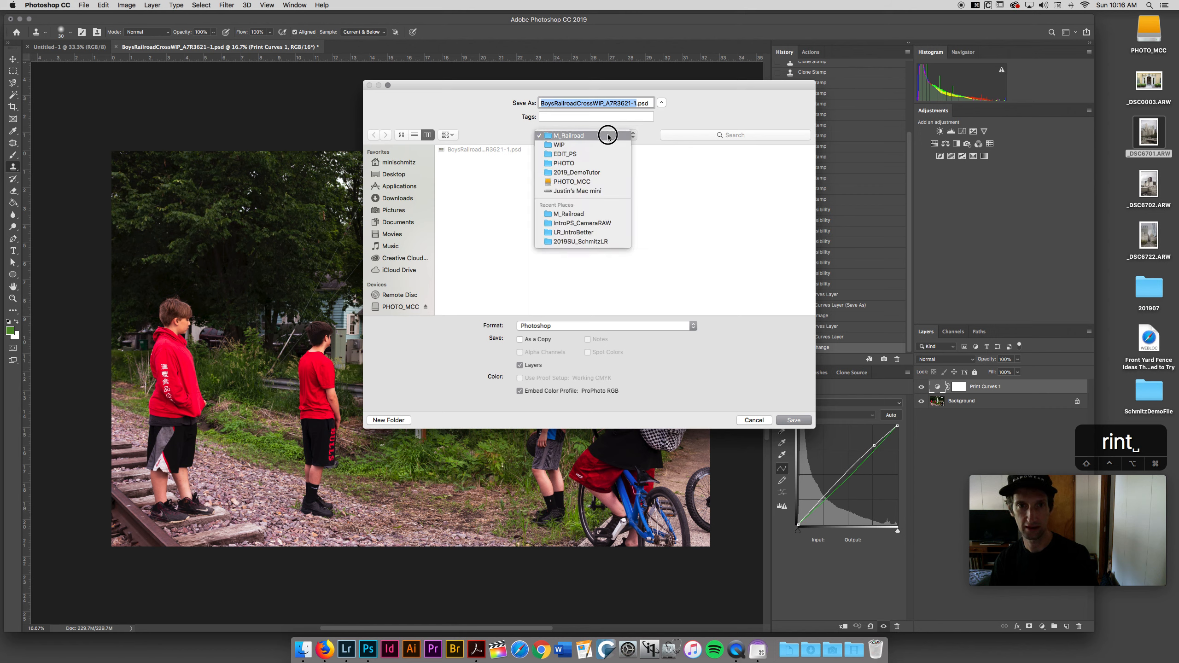
pyautogui.click(606, 151)
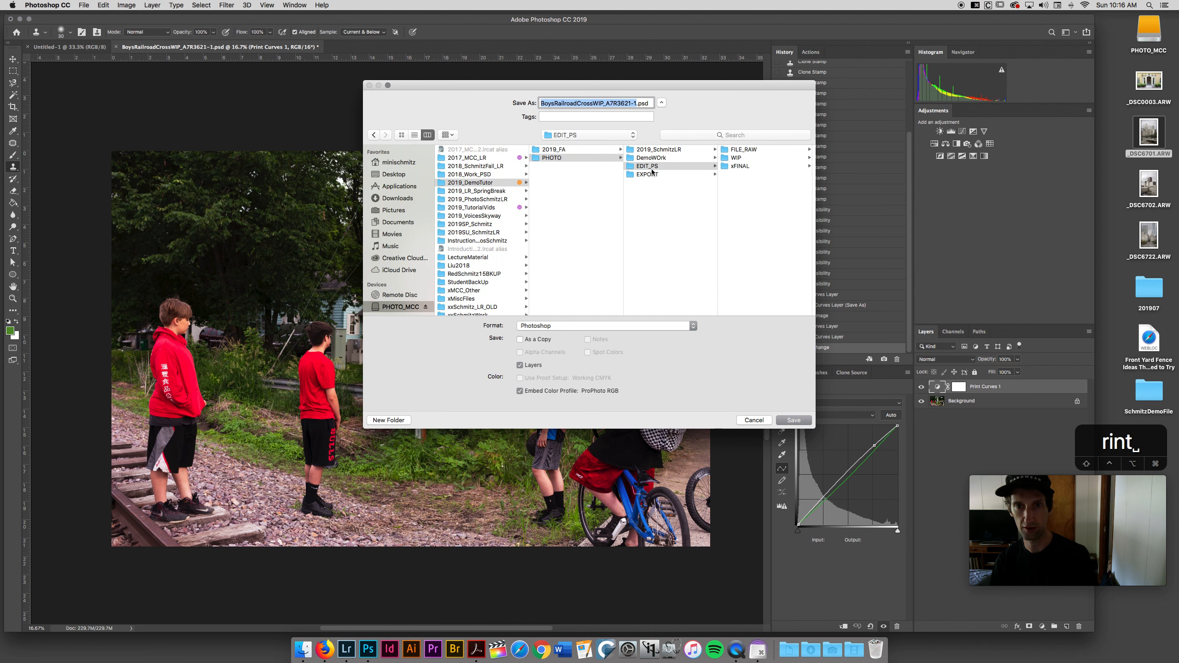
pyautogui.click(740, 167)
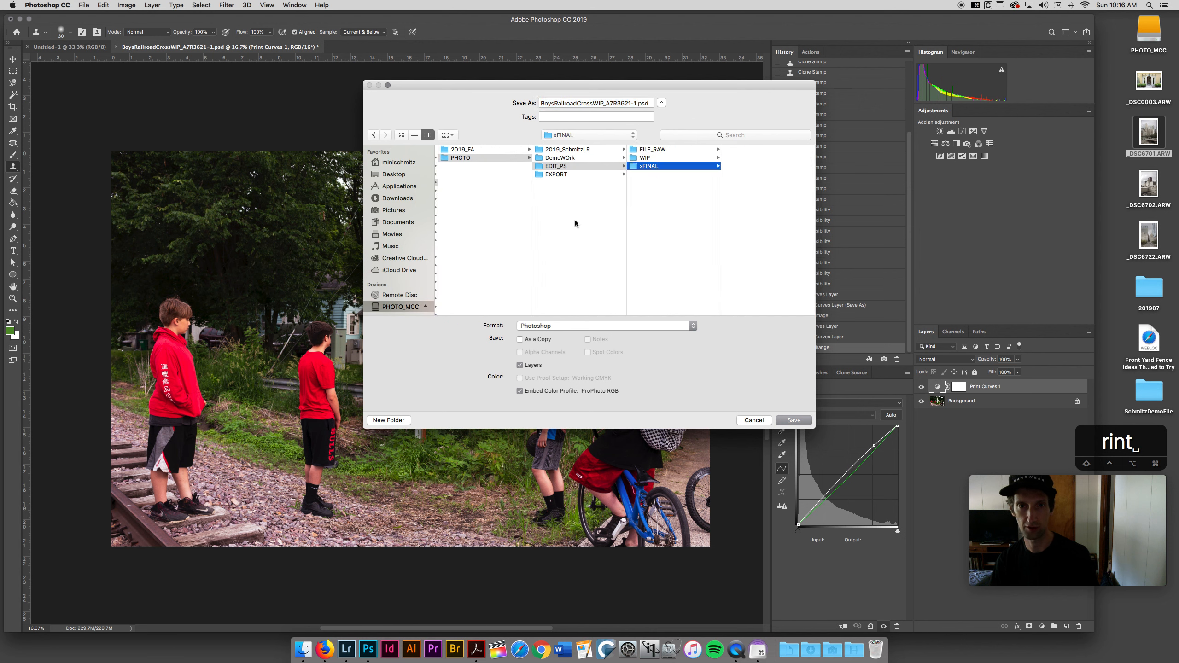
# Replace WIP with PRINT in the file name so it reads BoysRailroadCrossPRINT_A7R3621-1.psd.
pyautogui.click(603, 104)
pyautogui.press('BackSpace')
pyautogui.press('BackSpace')
pyautogui.press('BackSpace')
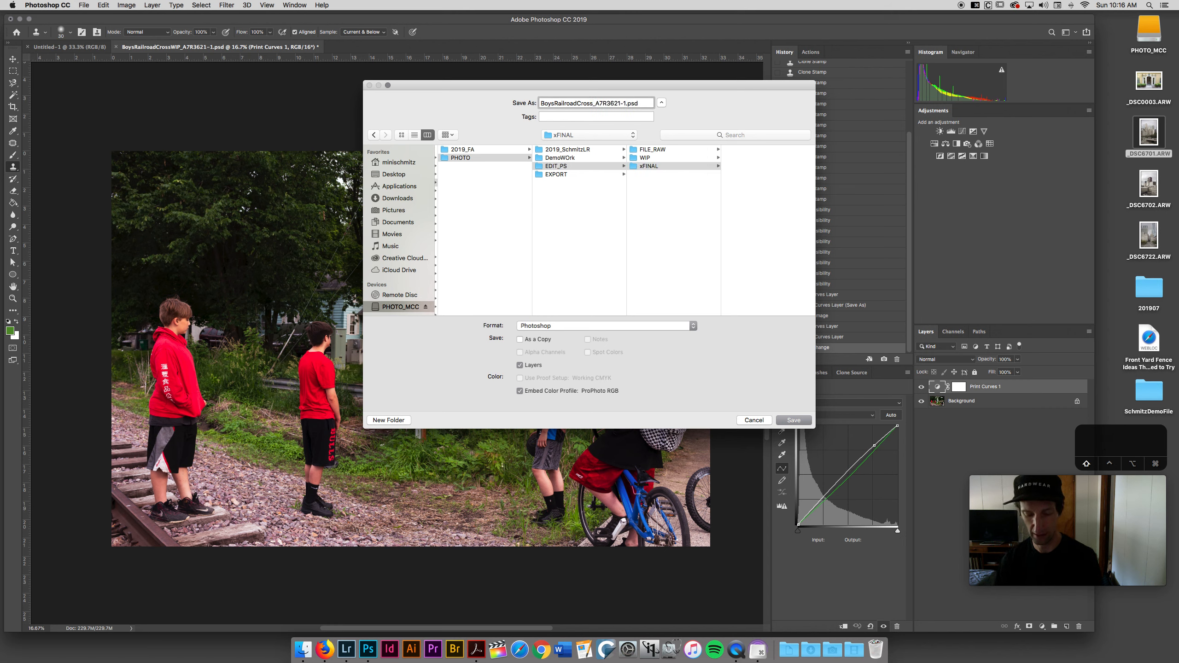
pyautogui.write('PRINT')
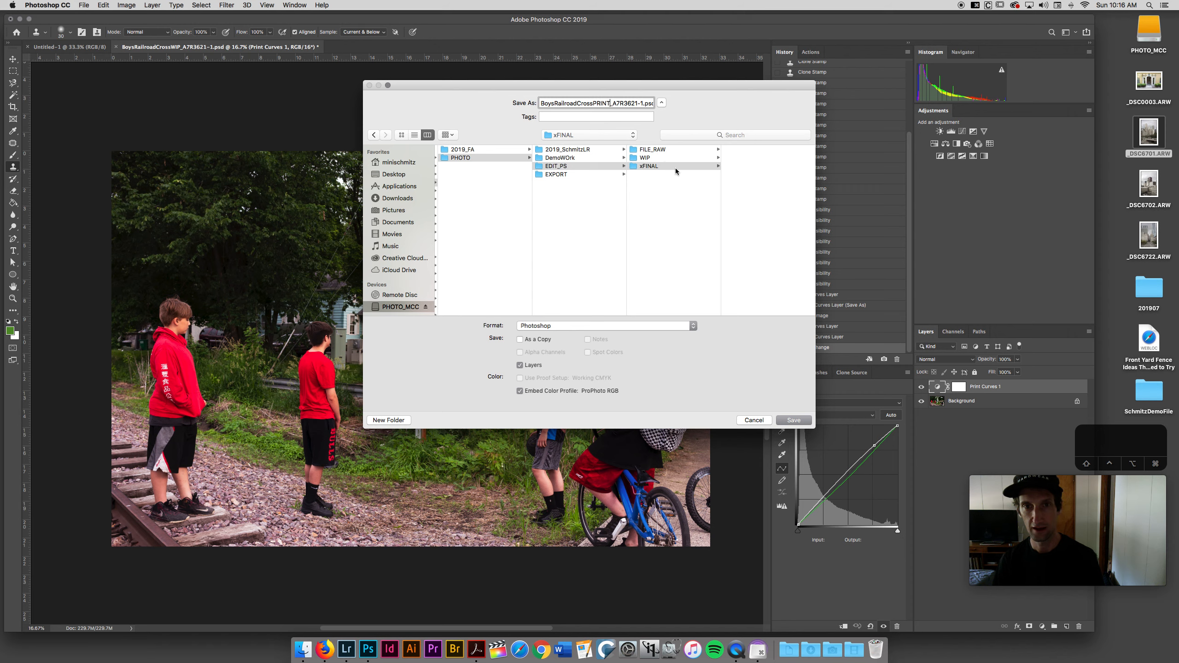
# Create a folder named 2019SmallTowns inside xFINAL and save the layered print PSD there with Maximize Compatibility enabled.
pyautogui.click(389, 420)
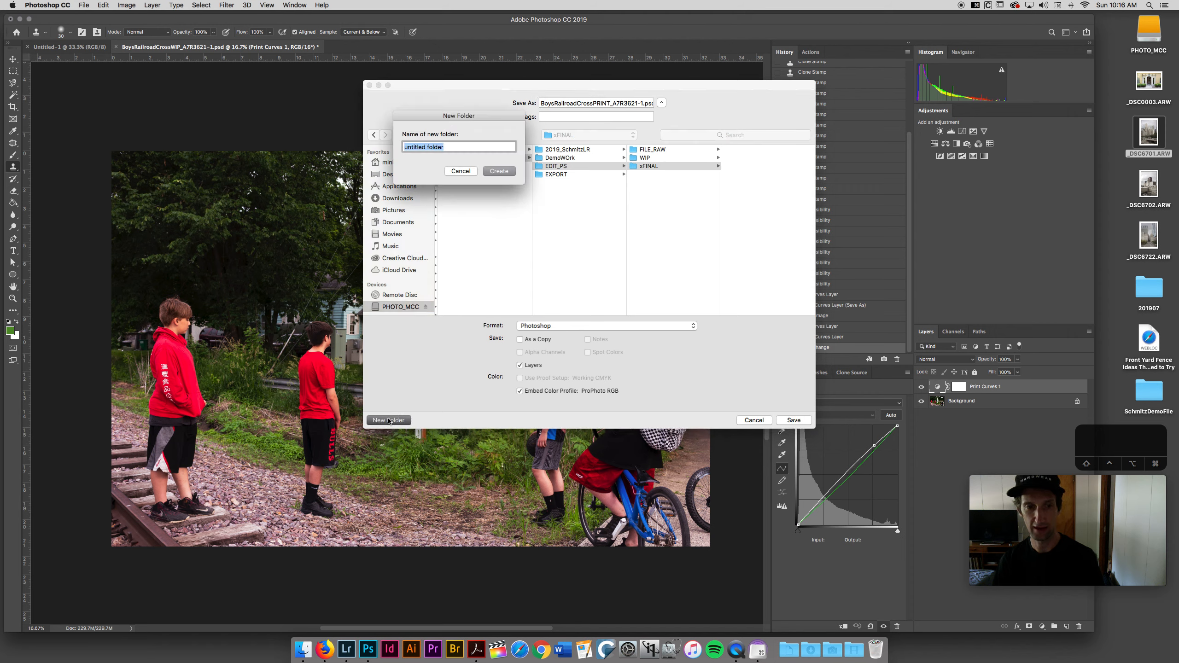
pyautogui.write('Small')
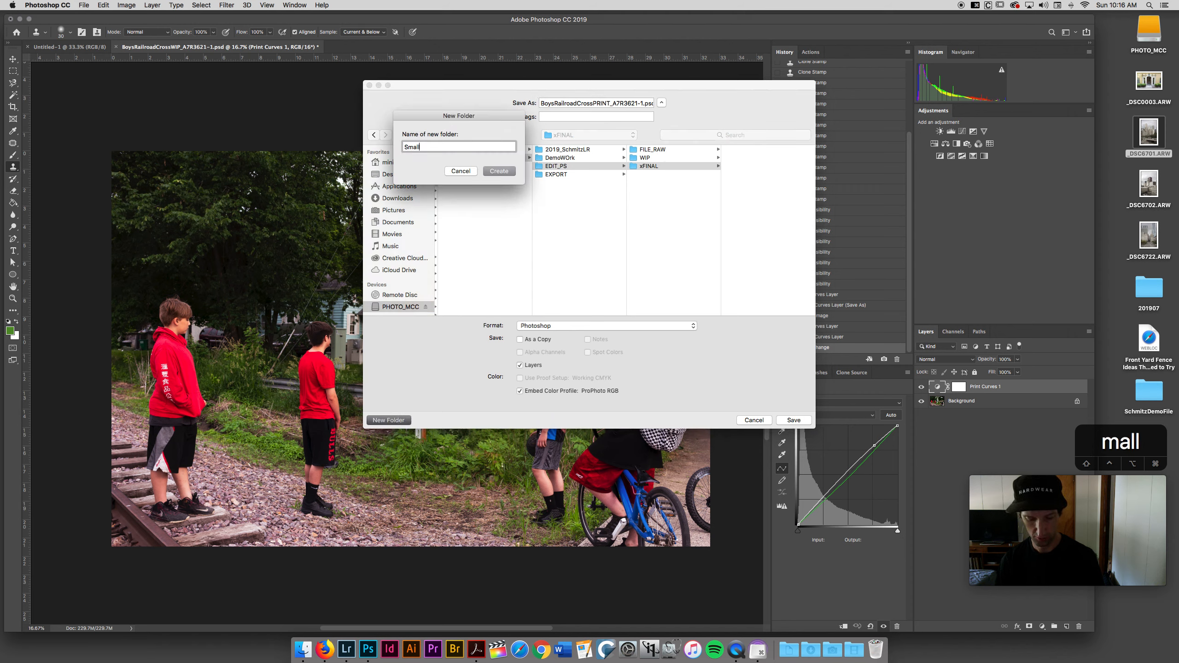
pyautogui.write('Towns201')
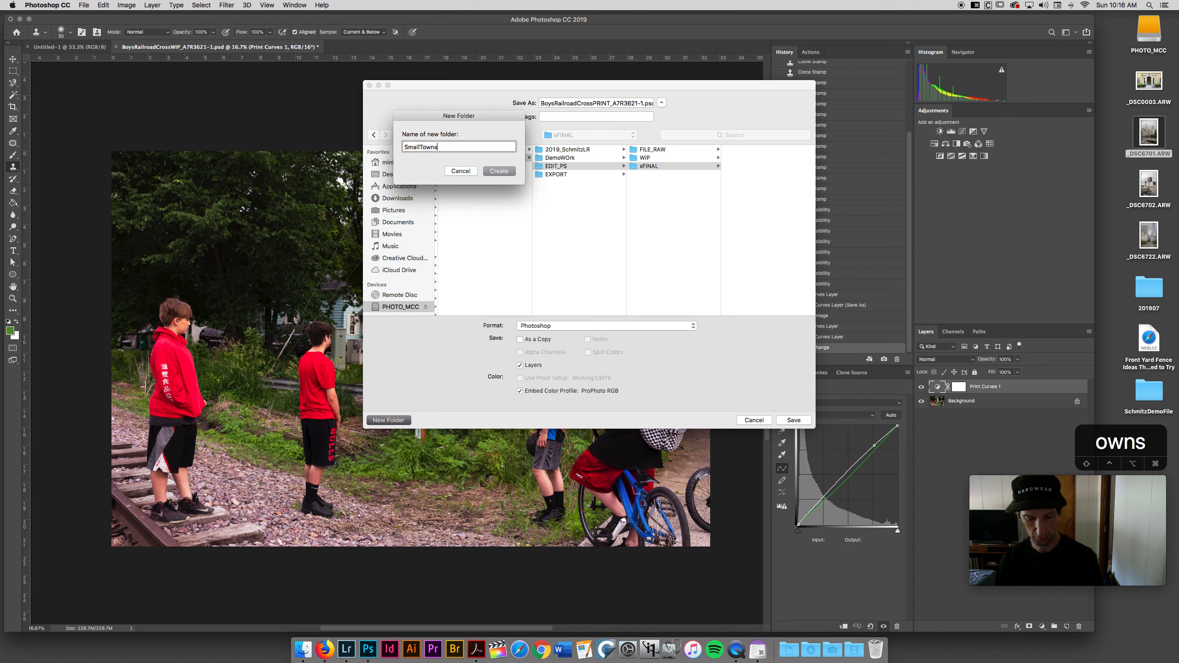
pyautogui.press('BackSpace')
pyautogui.press('BackSpace')
pyautogui.press('BackSpace')
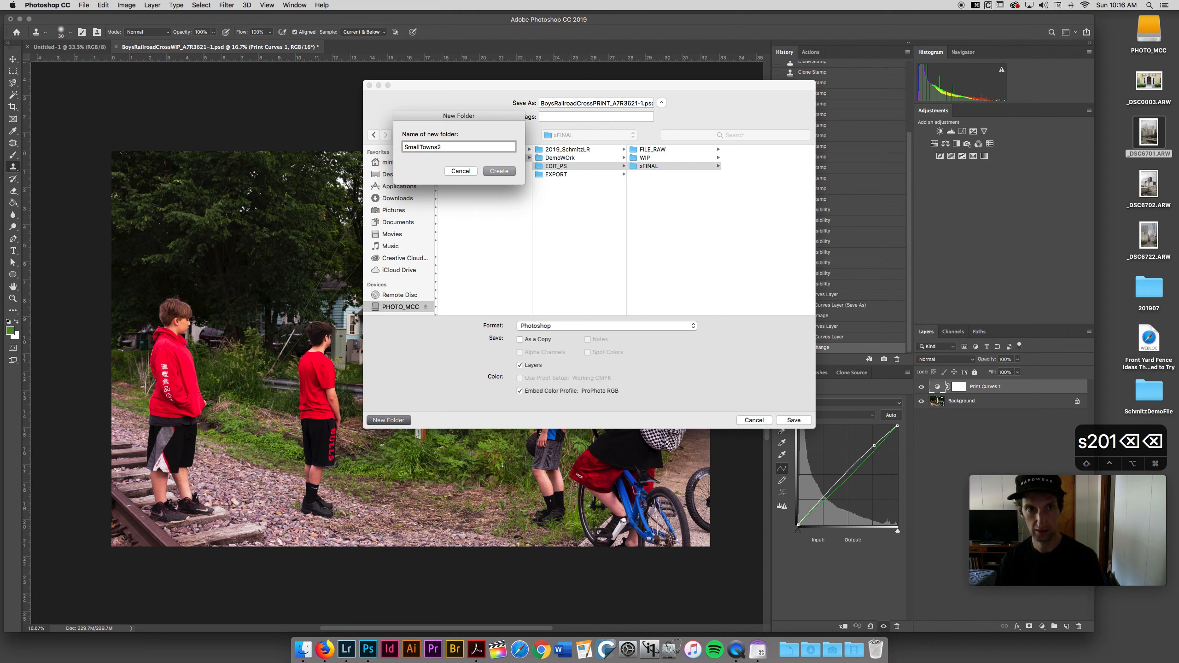
pyautogui.press('Up')
pyautogui.write('2019')
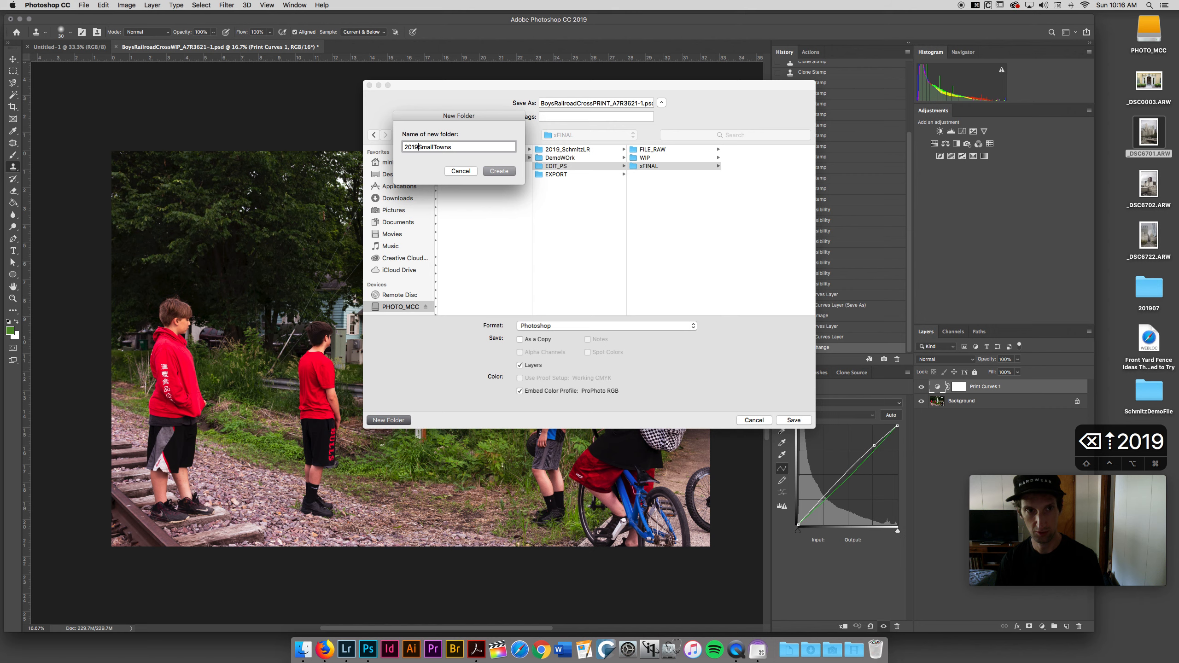
pyautogui.press('Return')
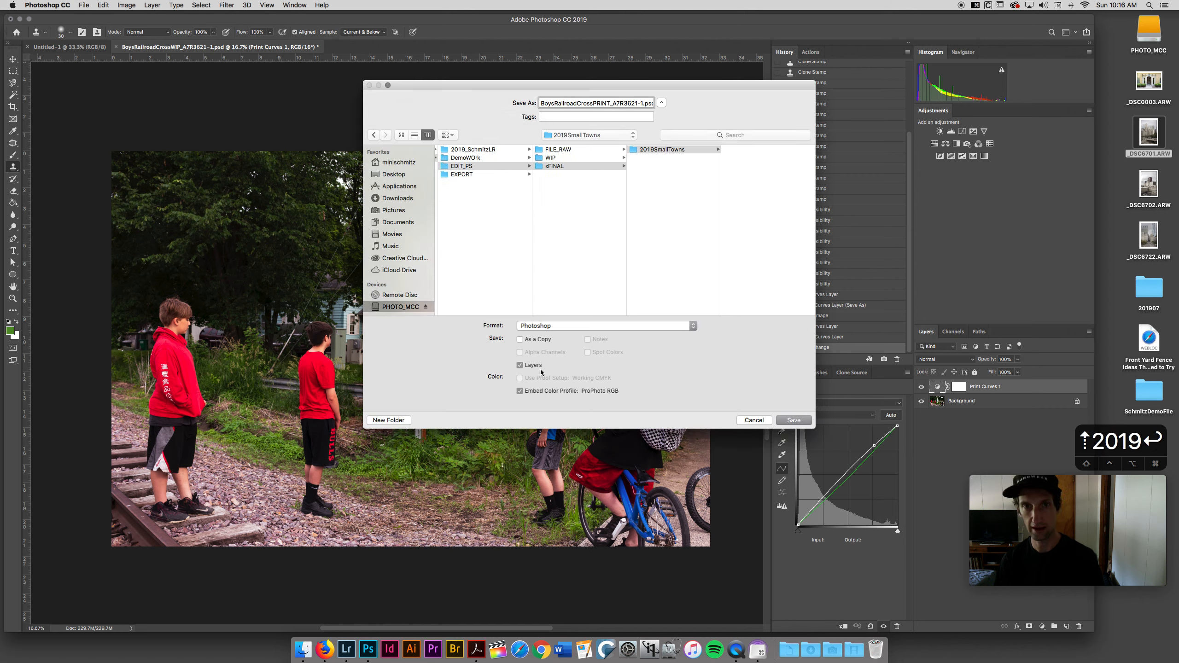
pyautogui.click(793, 421)
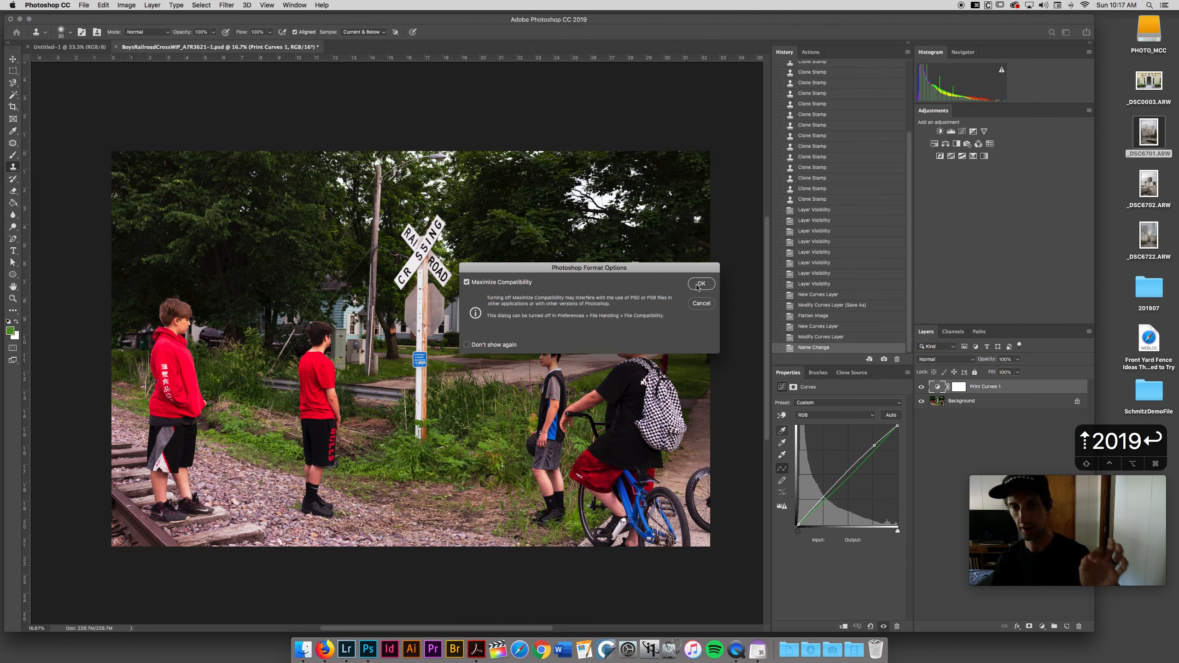
pyautogui.click(700, 284)
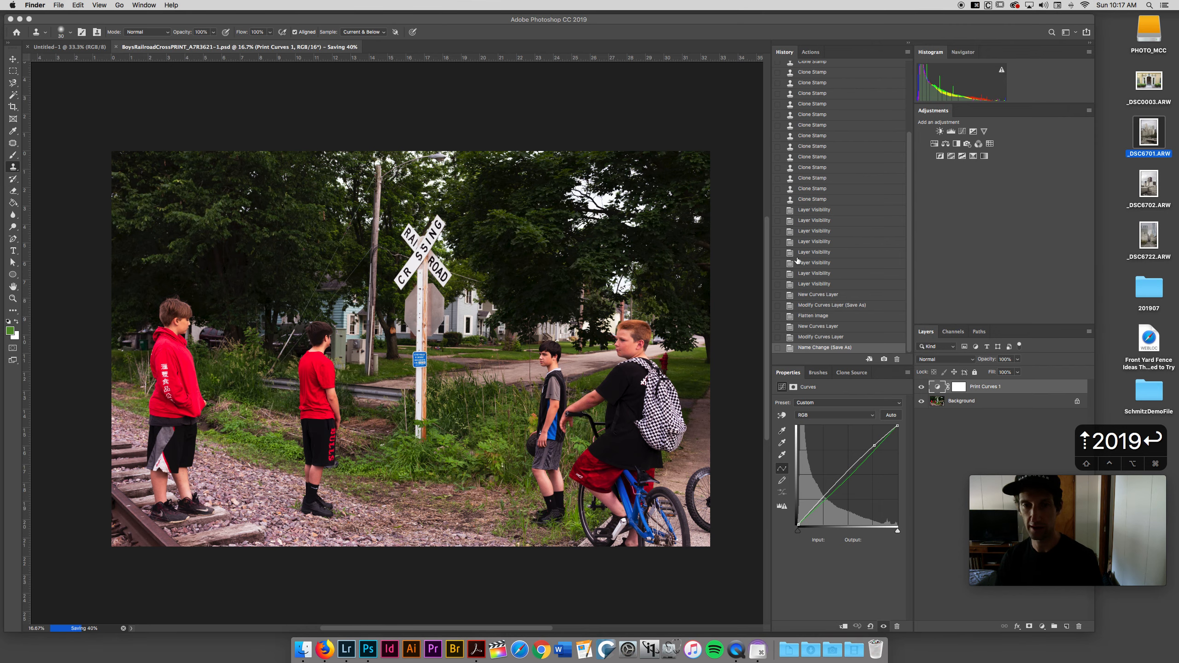
# Switch to Finder, examine the WIP photo file in the M_Railroad folder under WIP, and enlarge the window.
pyautogui.click(260, 637)
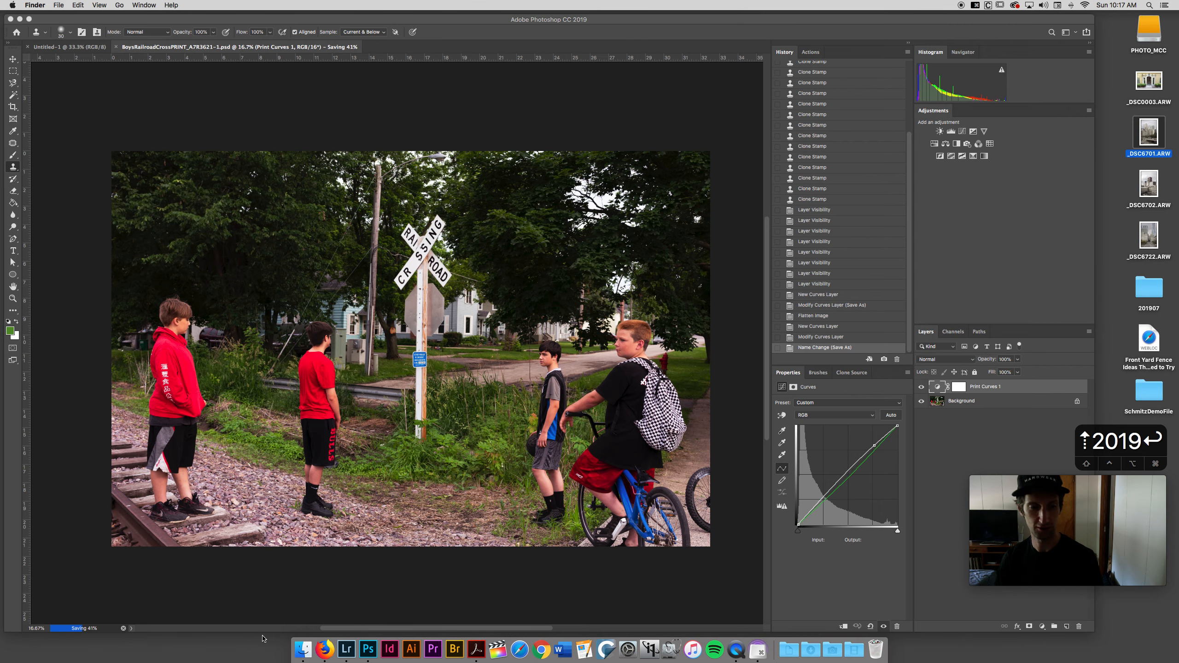
pyautogui.click(303, 649)
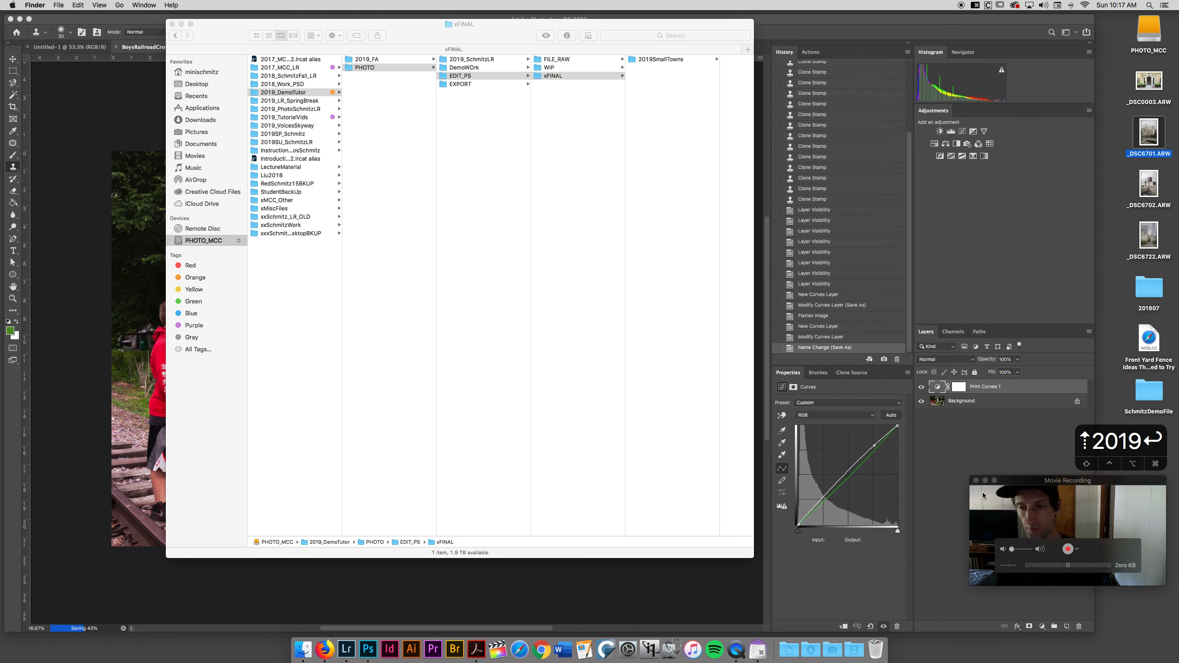
pyautogui.click(976, 481)
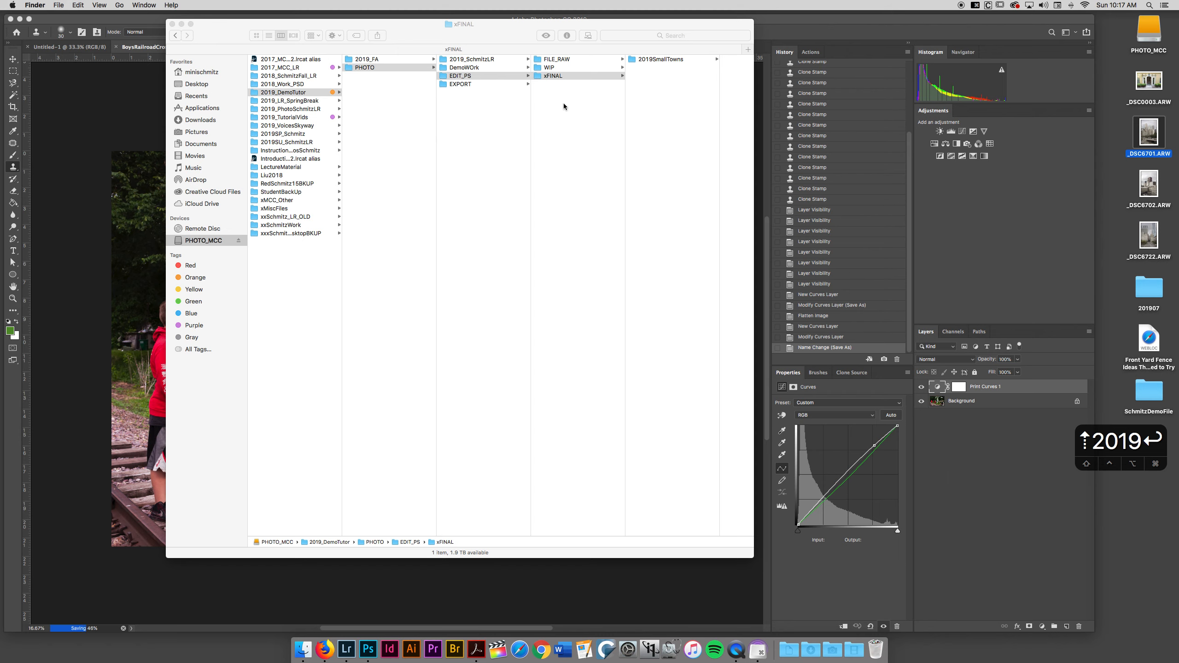
pyautogui.click(547, 68)
pyautogui.click(657, 59)
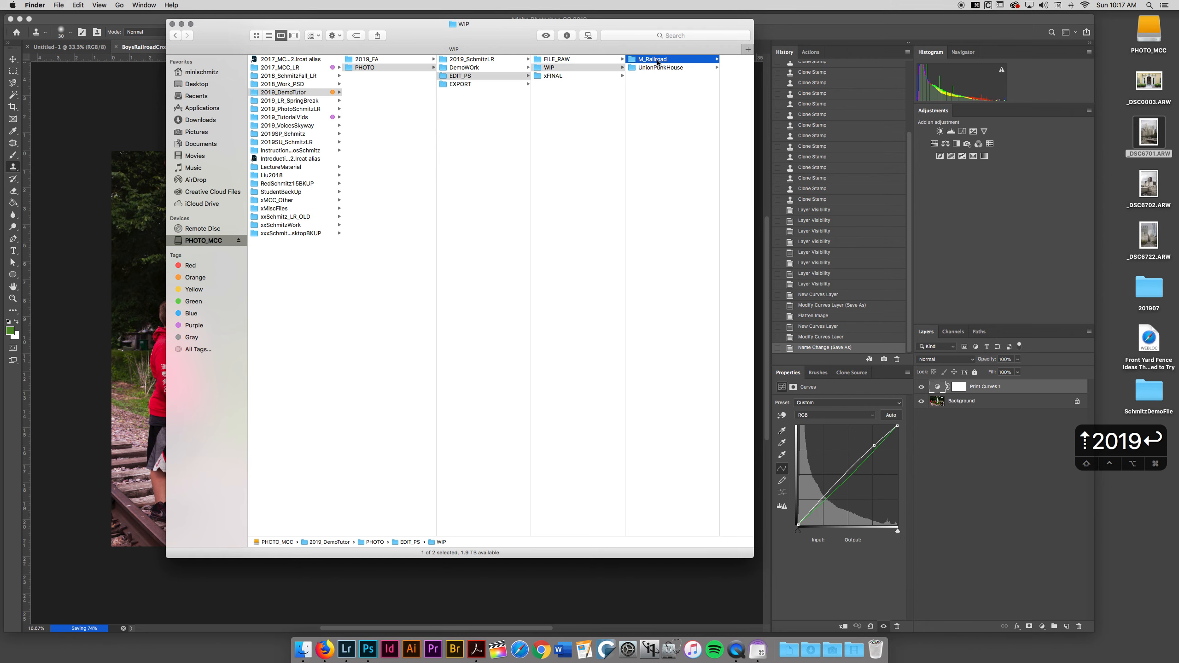
pyautogui.click(698, 59)
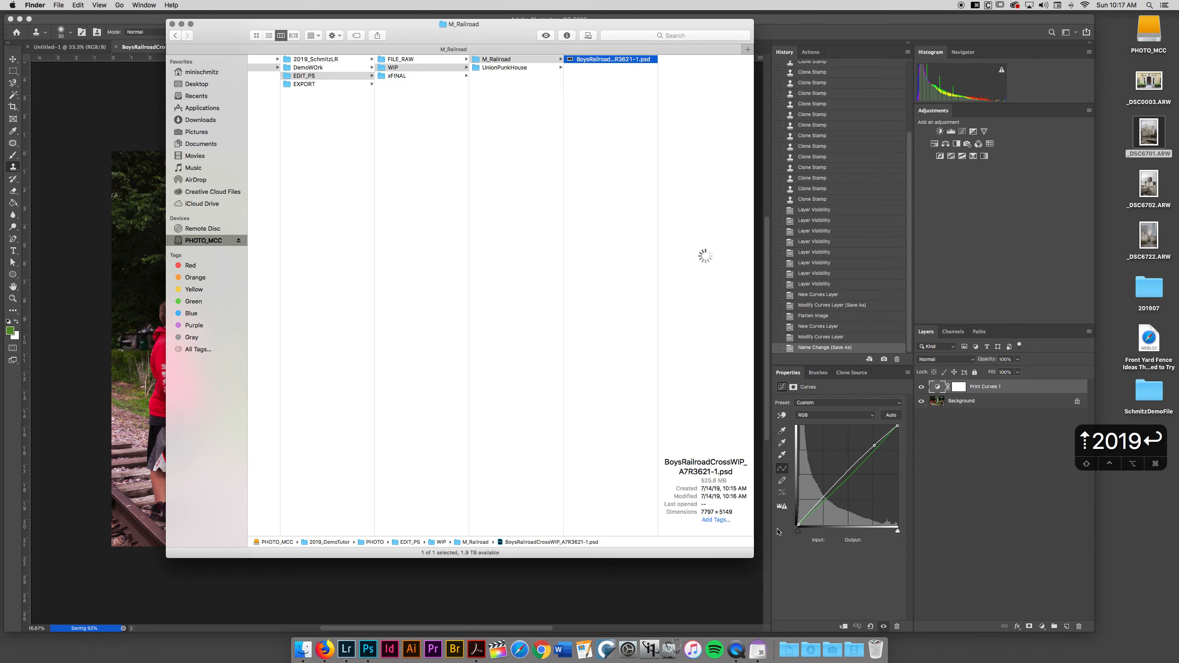
pyautogui.moveTo(754, 557); pyautogui.dragTo(866, 593)
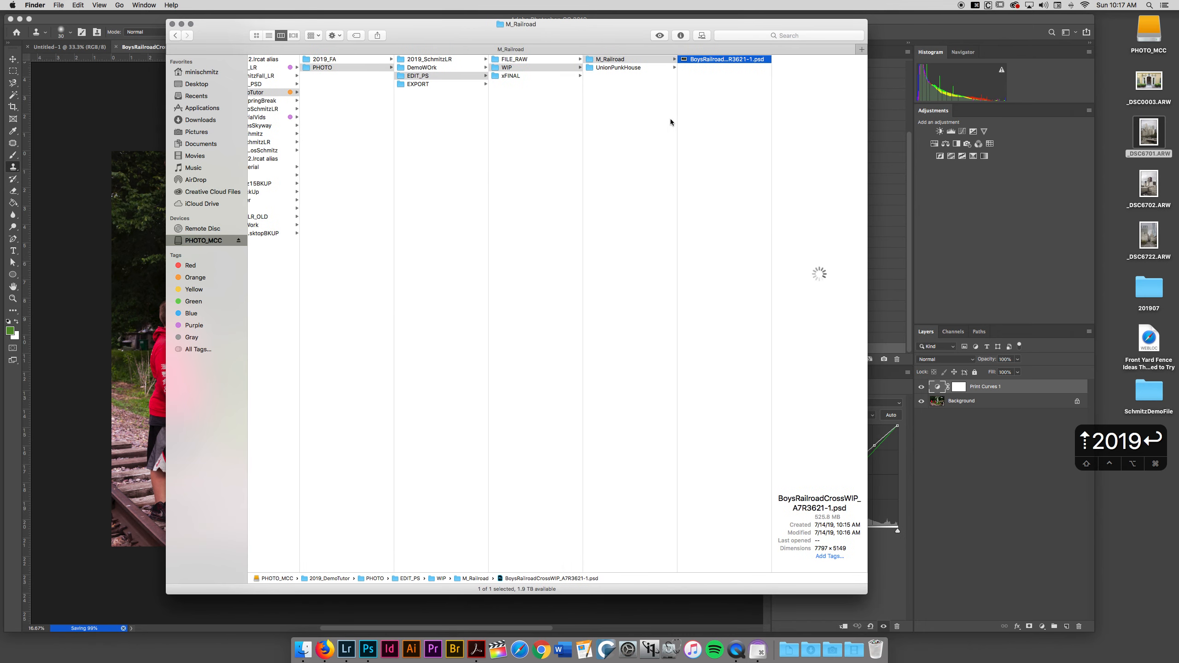
# Check the print file in xFINAL's 2019SmallTowns folder, then return to the xFINAL folder.
pyautogui.click(526, 74)
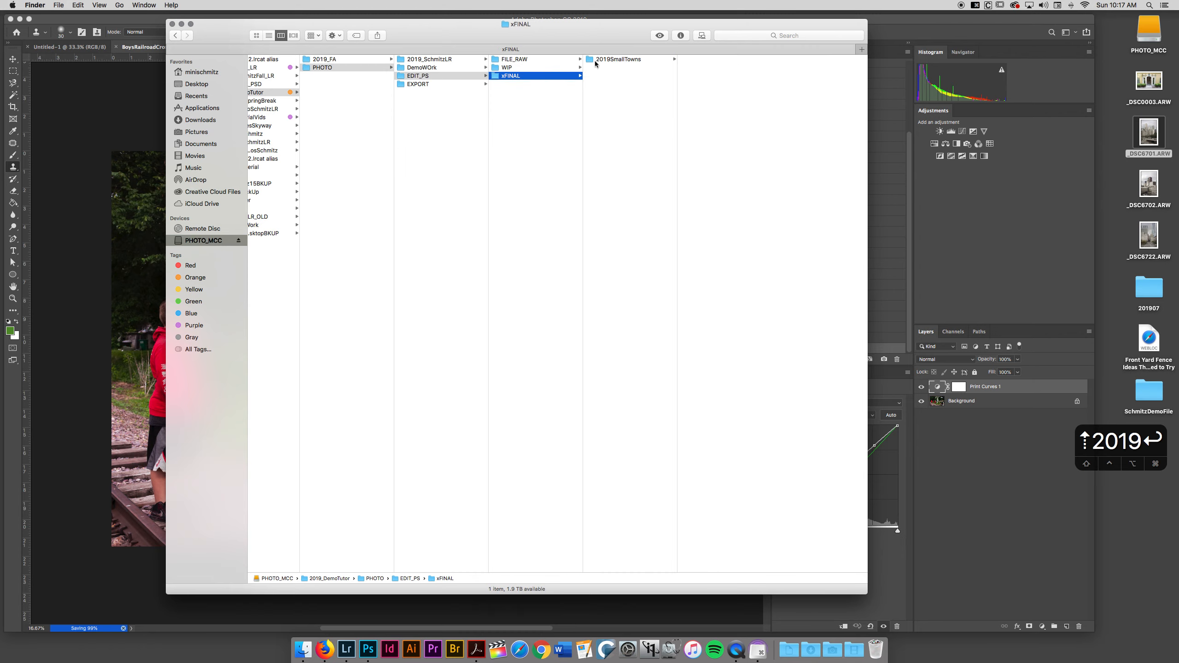
pyautogui.click(600, 60)
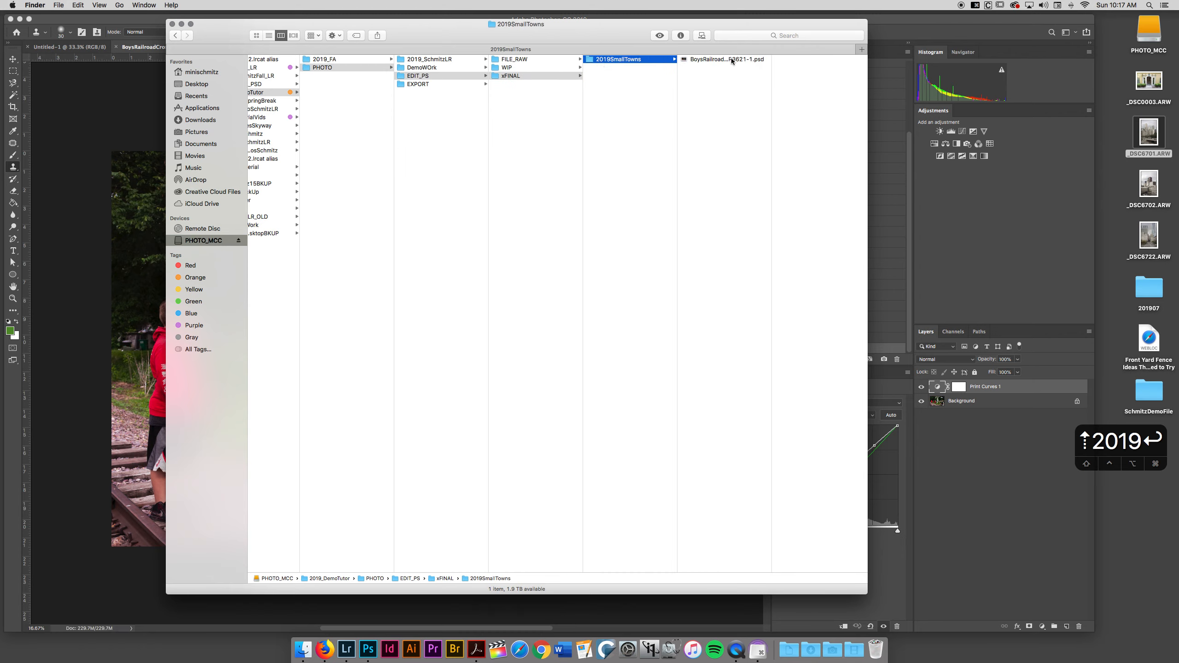
pyautogui.click(731, 59)
pyautogui.click(512, 76)
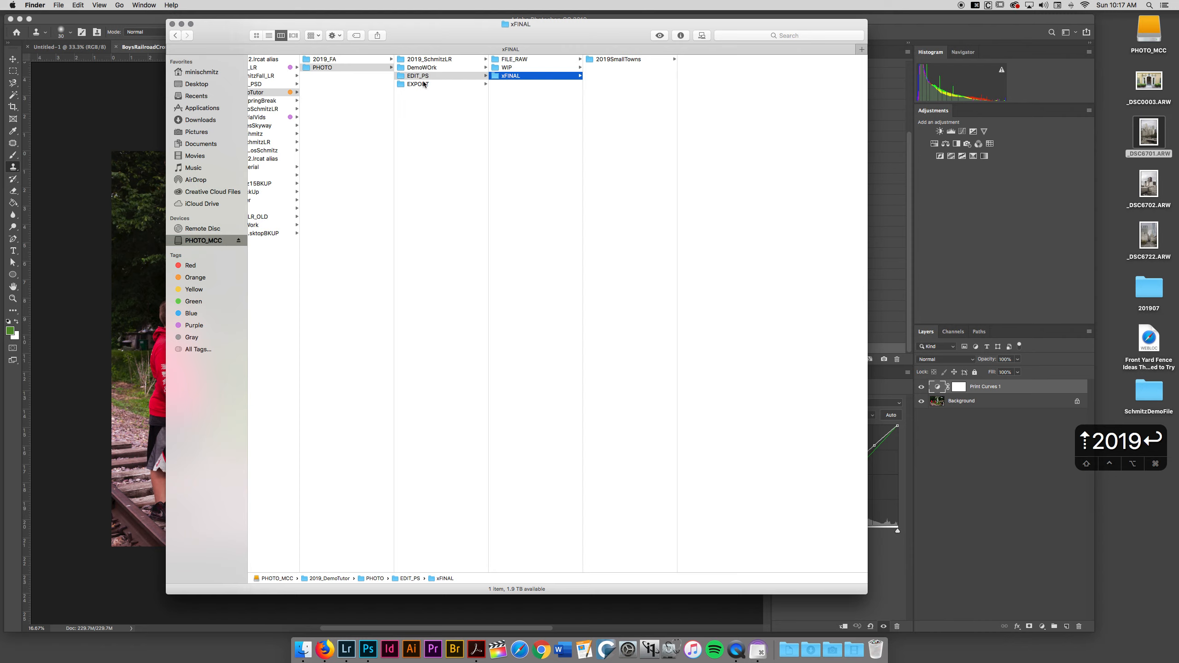